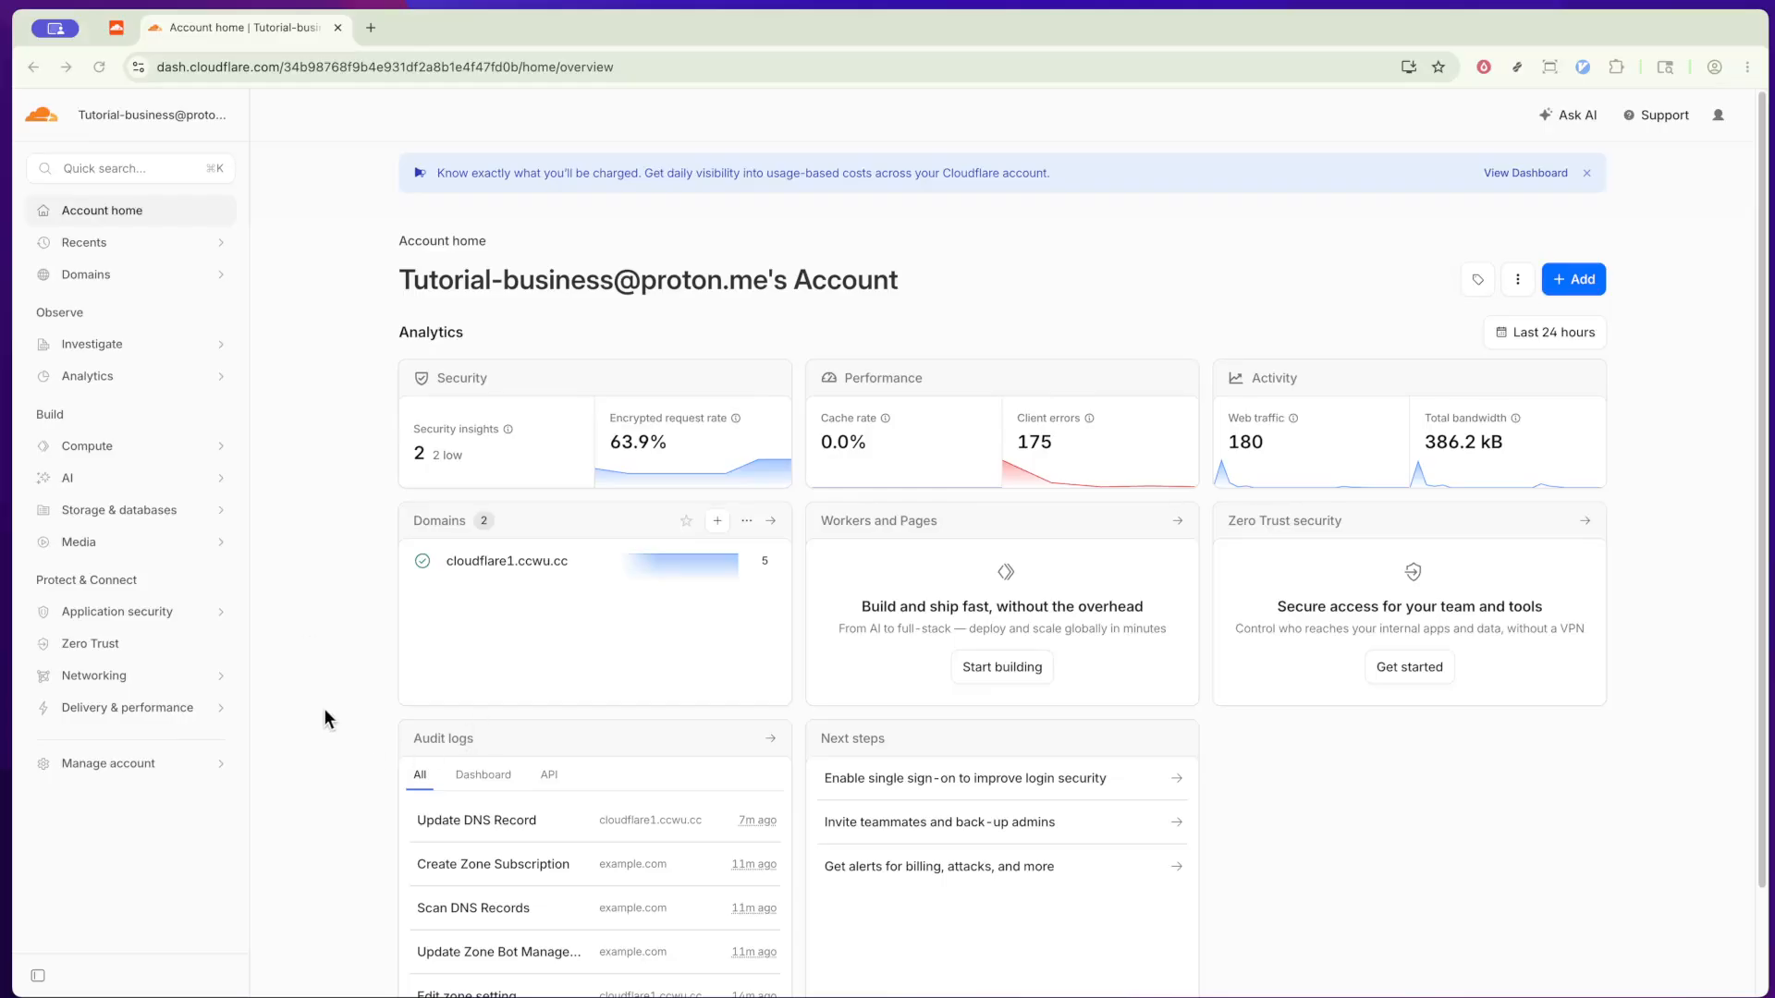
Open the DNS records of cloudflare1.ccwu.cc in a new browser tab and start adding a record.
{"action": "left_click", "coordinate": [512, 571], "text": "super"}
{"action": "key", "text": "ctrl+Tab"}
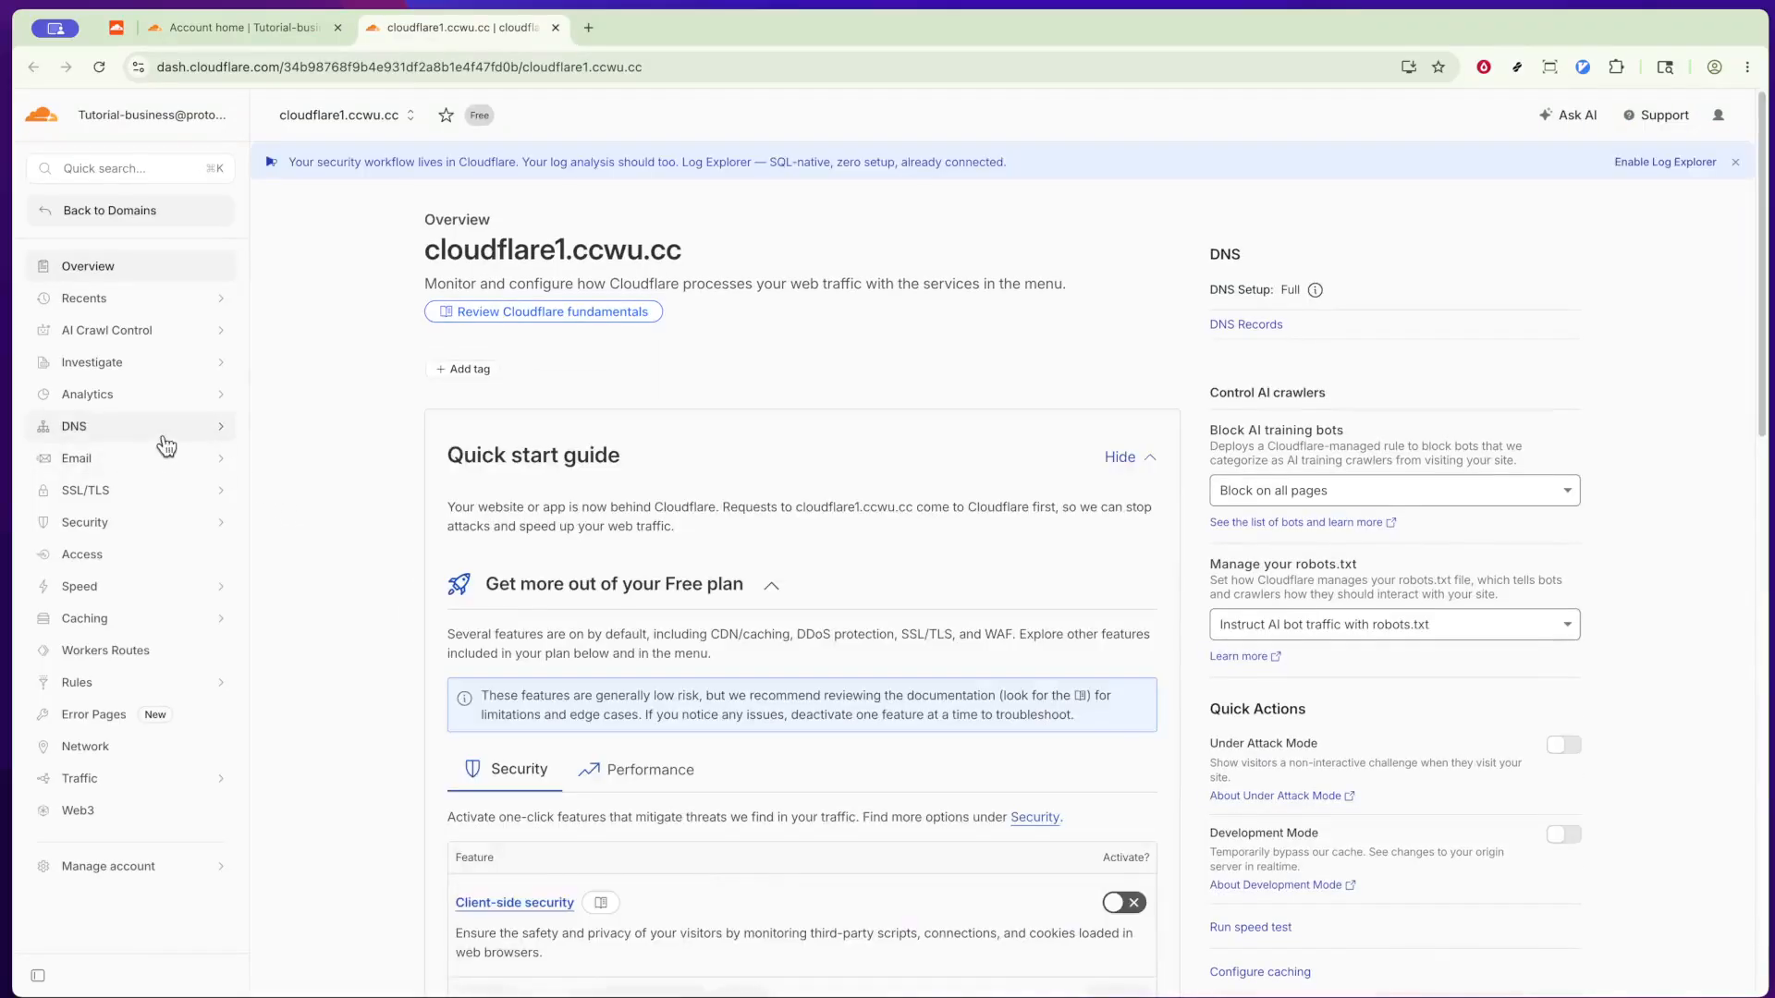
{"action": "left_click", "coordinate": [154, 439]}
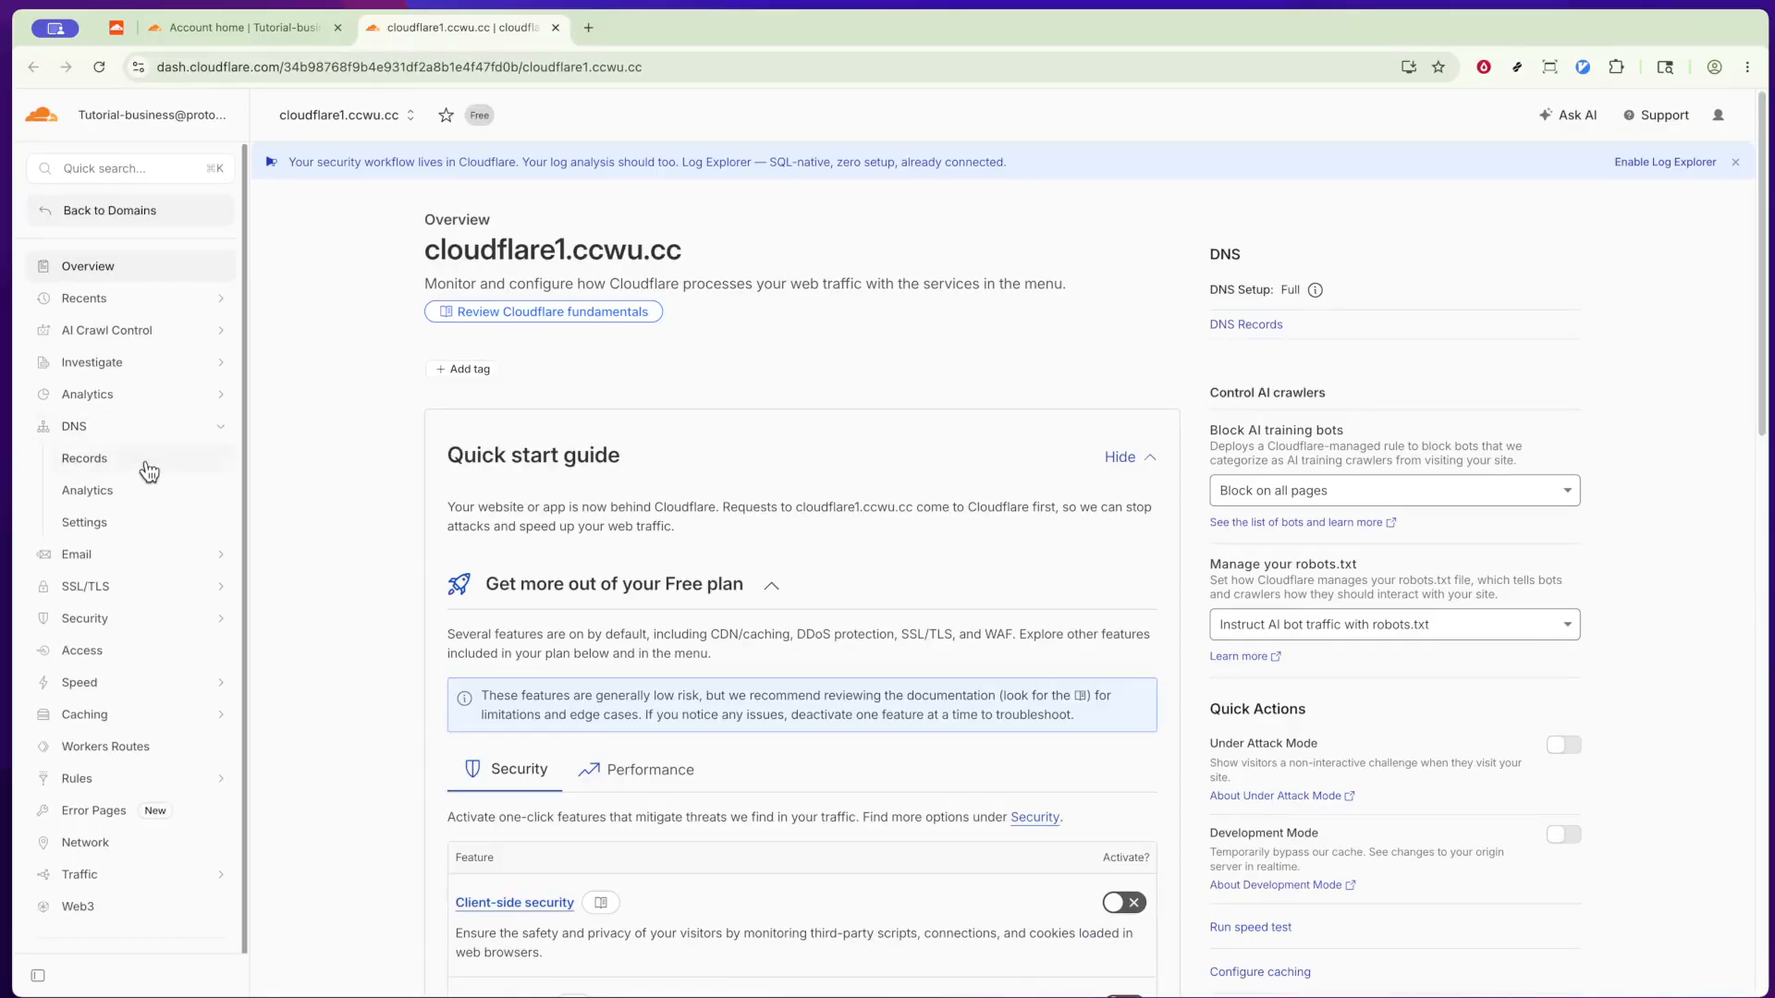
{"action": "left_click", "coordinate": [148, 470]}
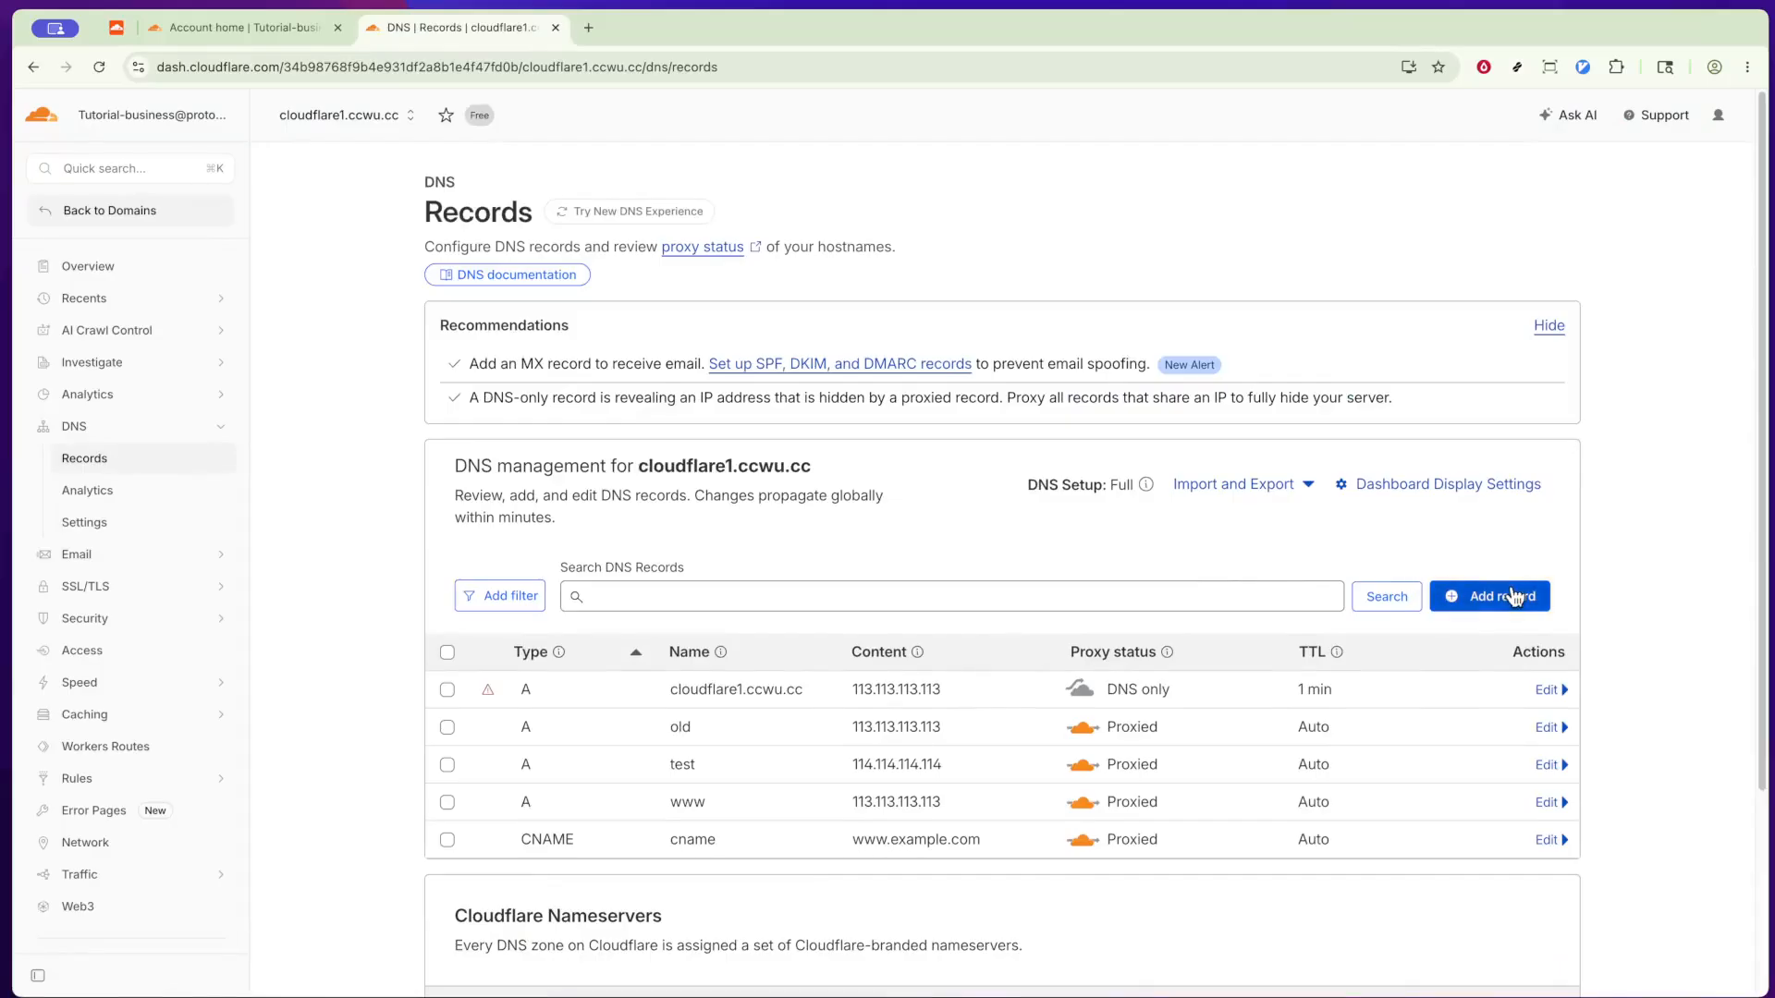
{"action": "left_click", "coordinate": [1512, 596]}
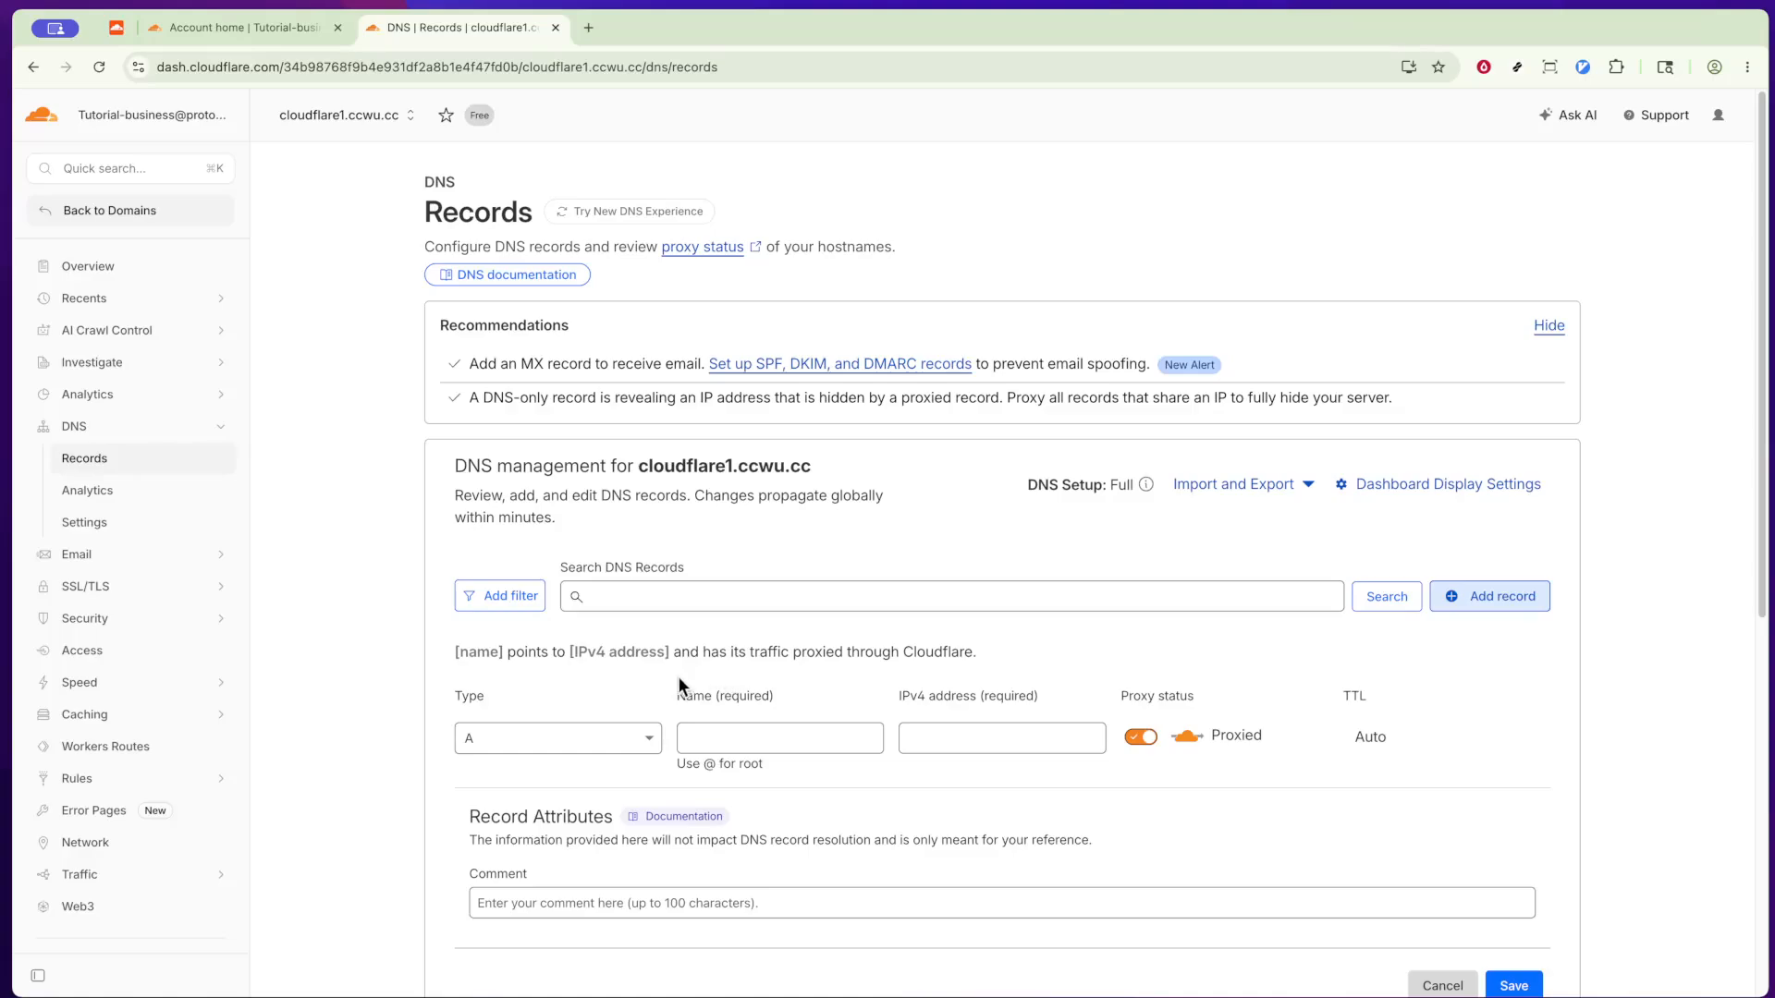
Look through the available record types, try CERT and CNAME, and return the new record's type to A.
{"action": "left_click", "coordinate": [630, 731]}
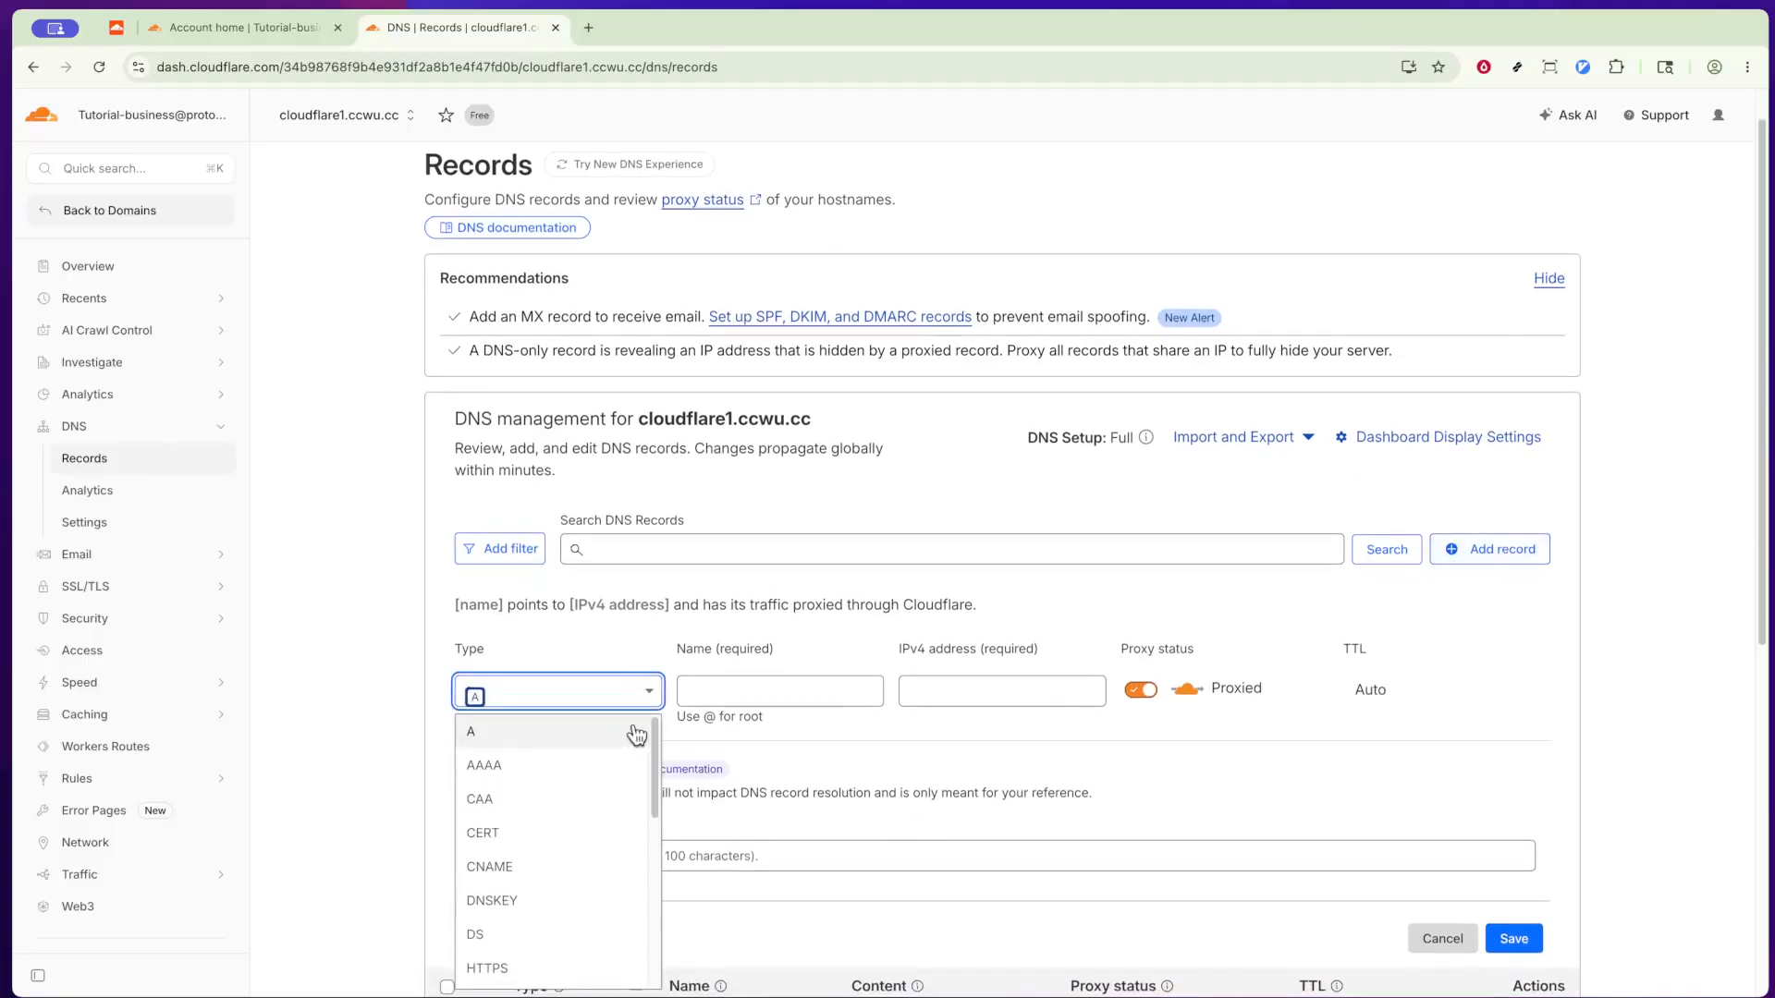
{"action": "scroll", "coordinate": [637, 735], "scroll_direction": "down", "scroll_amount": 1}
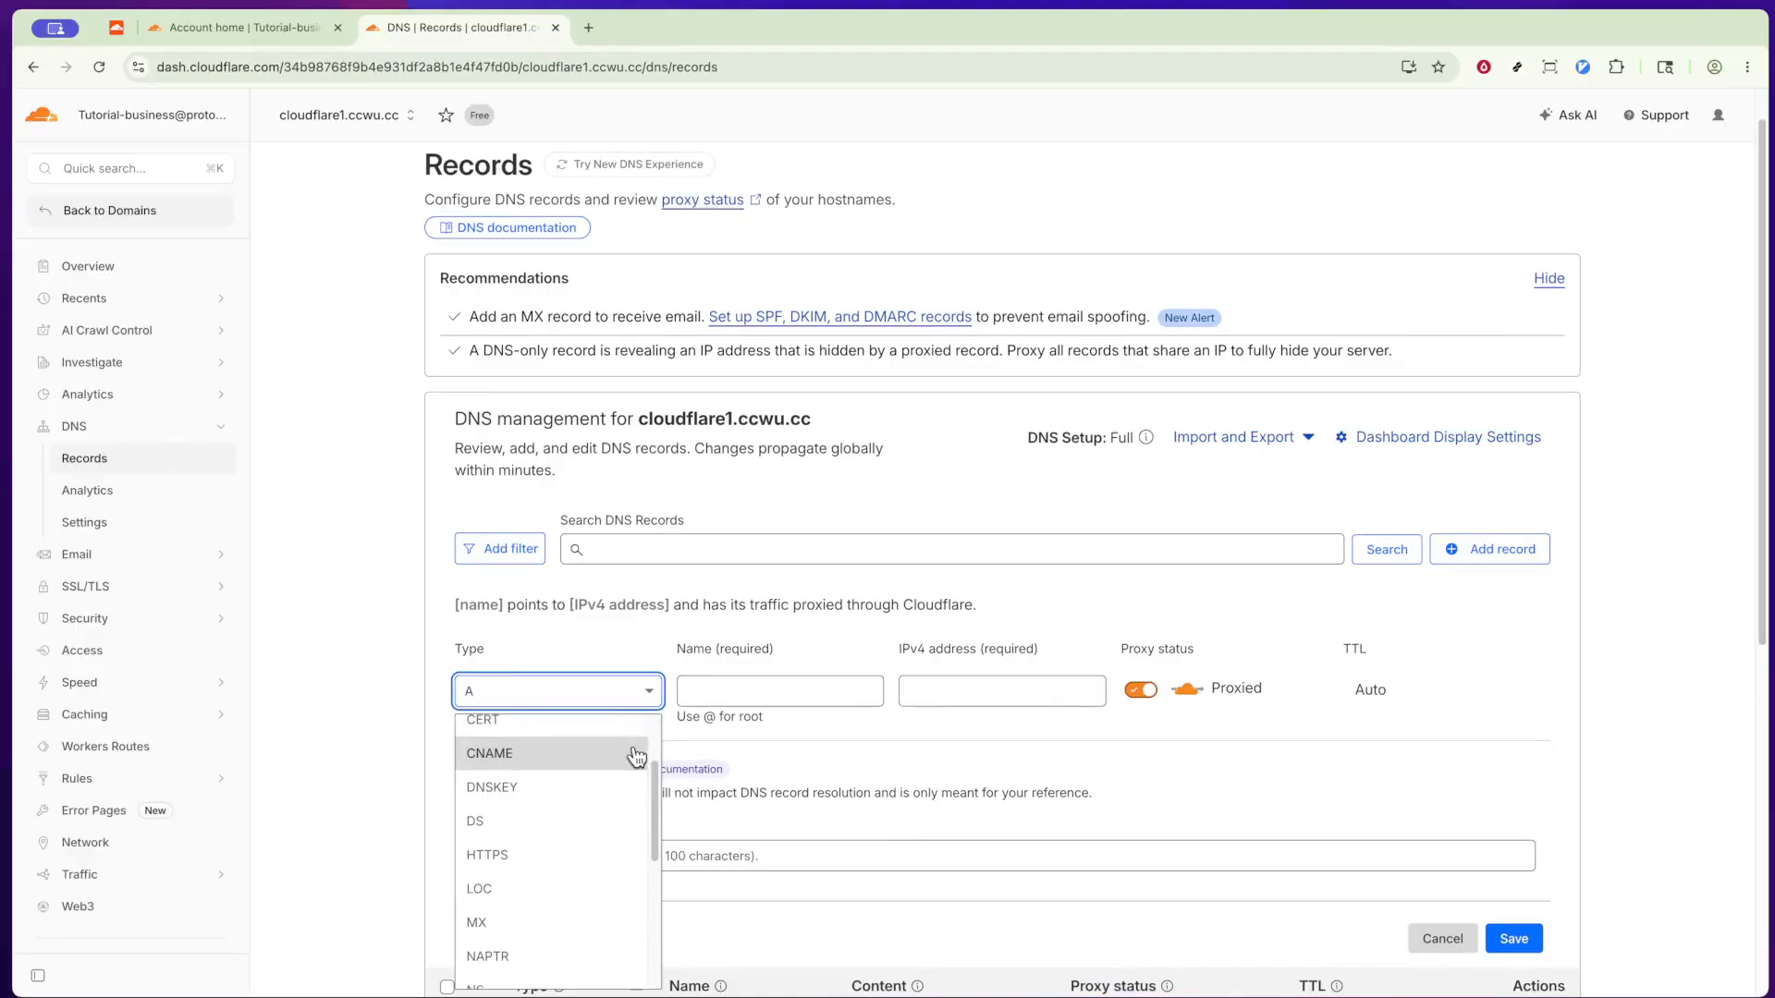
{"action": "scroll", "coordinate": [616, 770], "scroll_direction": "up", "scroll_amount": 1}
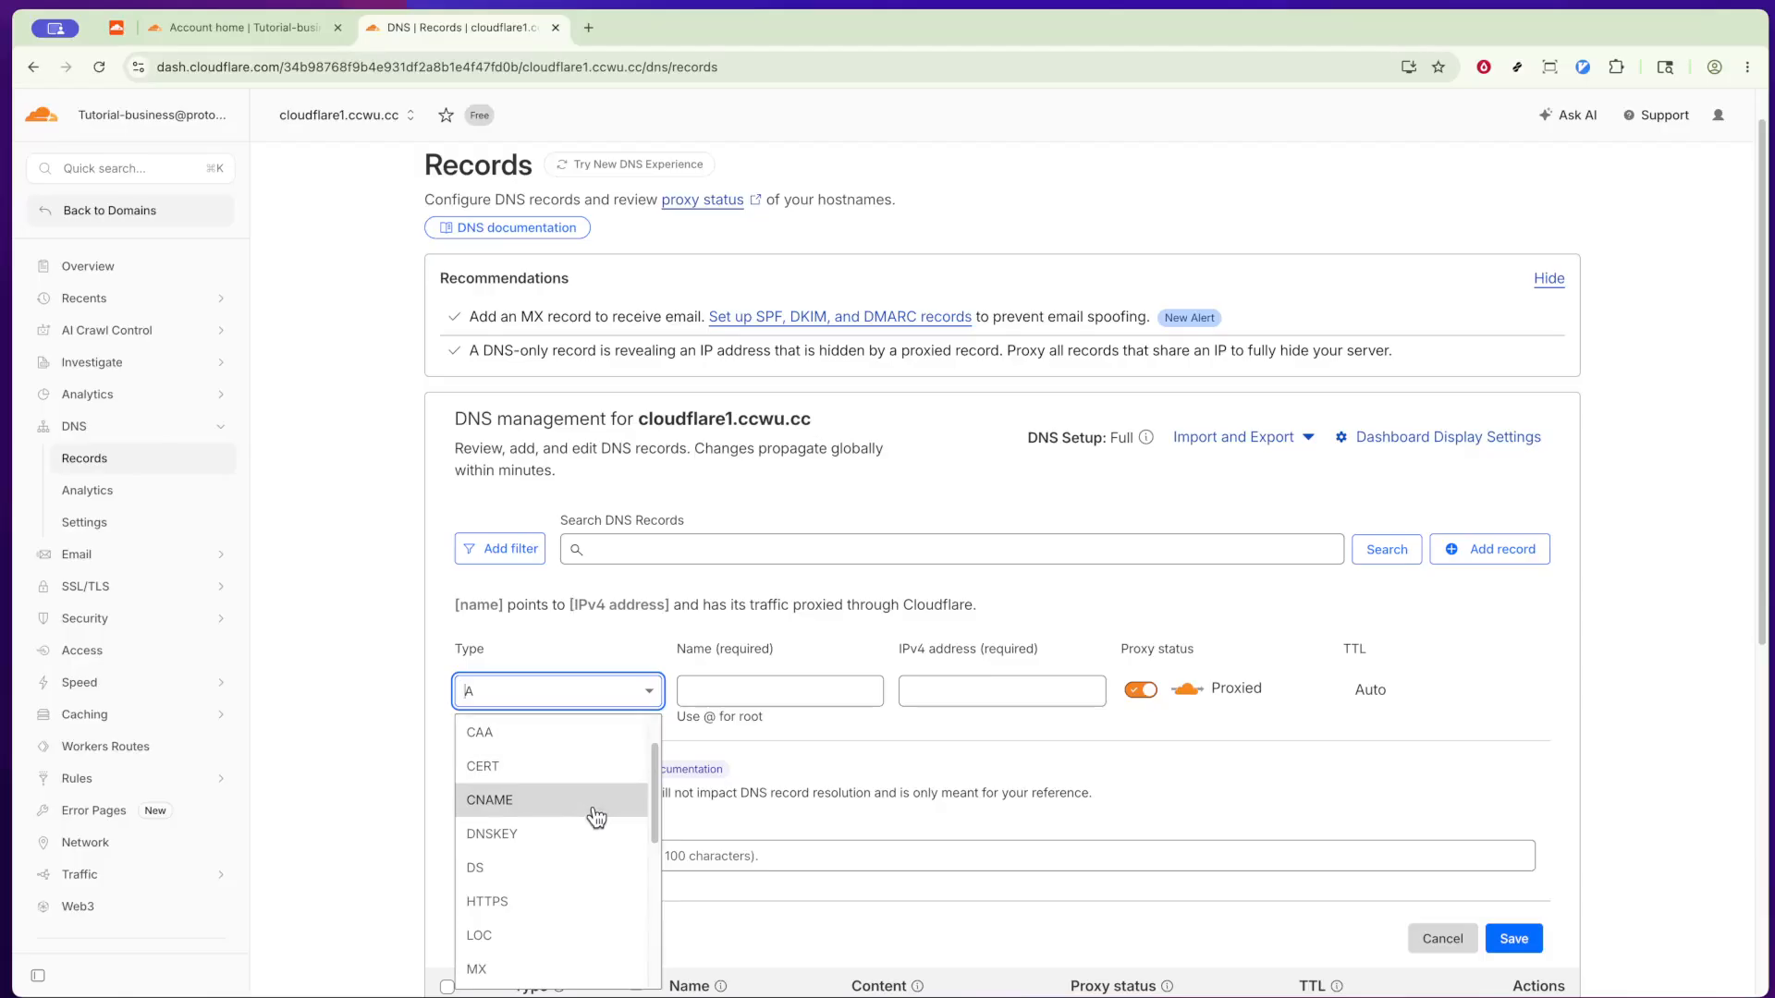
{"action": "scroll", "coordinate": [596, 818], "scroll_direction": "up", "scroll_amount": 1}
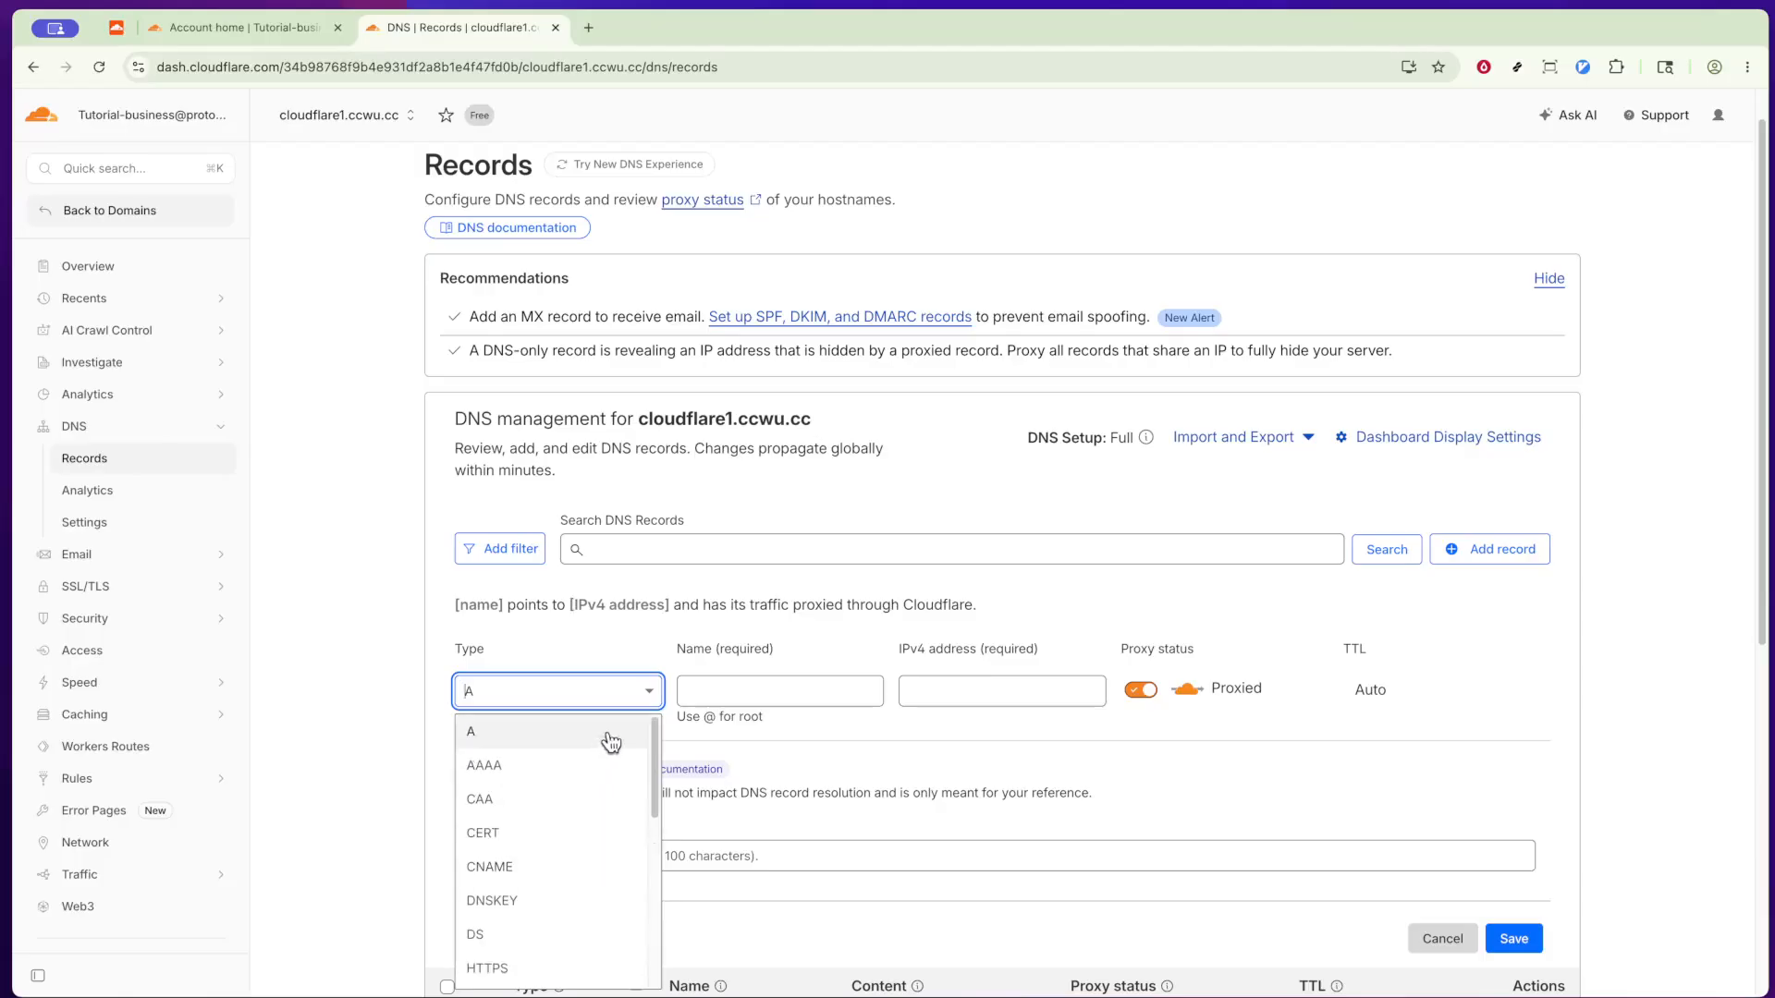
{"action": "left_click", "coordinate": [726, 694]}
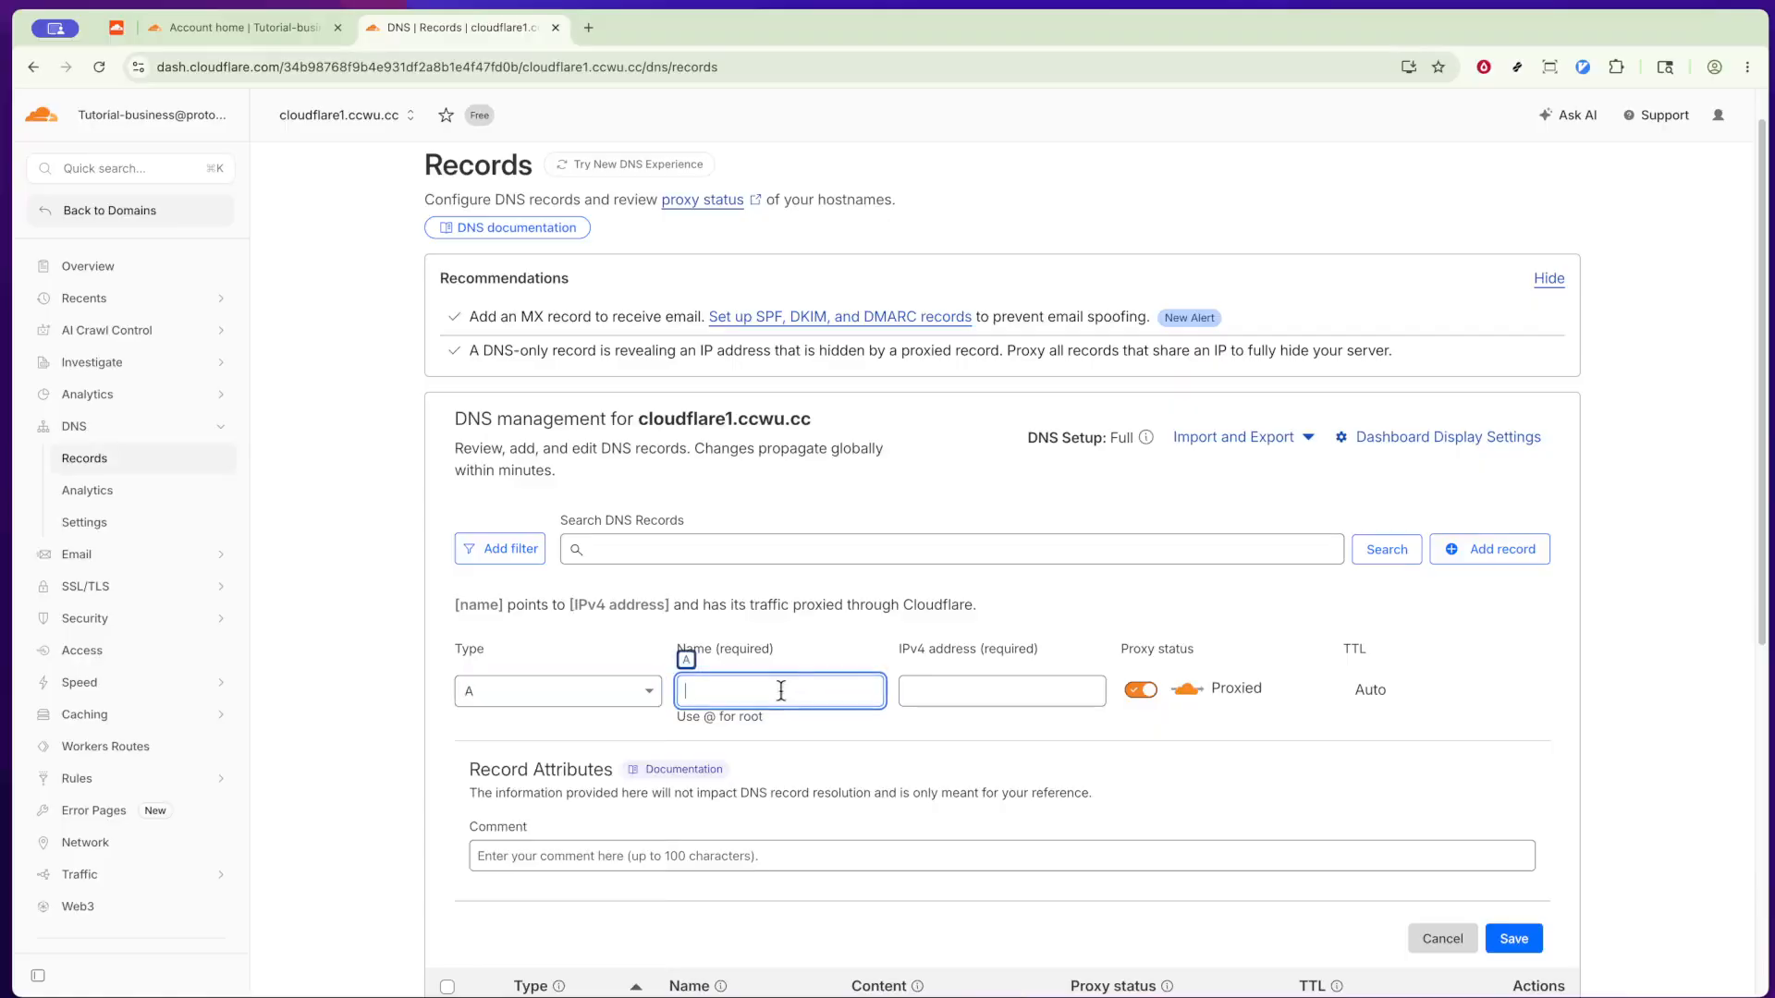
{"action": "left_click", "coordinate": [614, 702]}
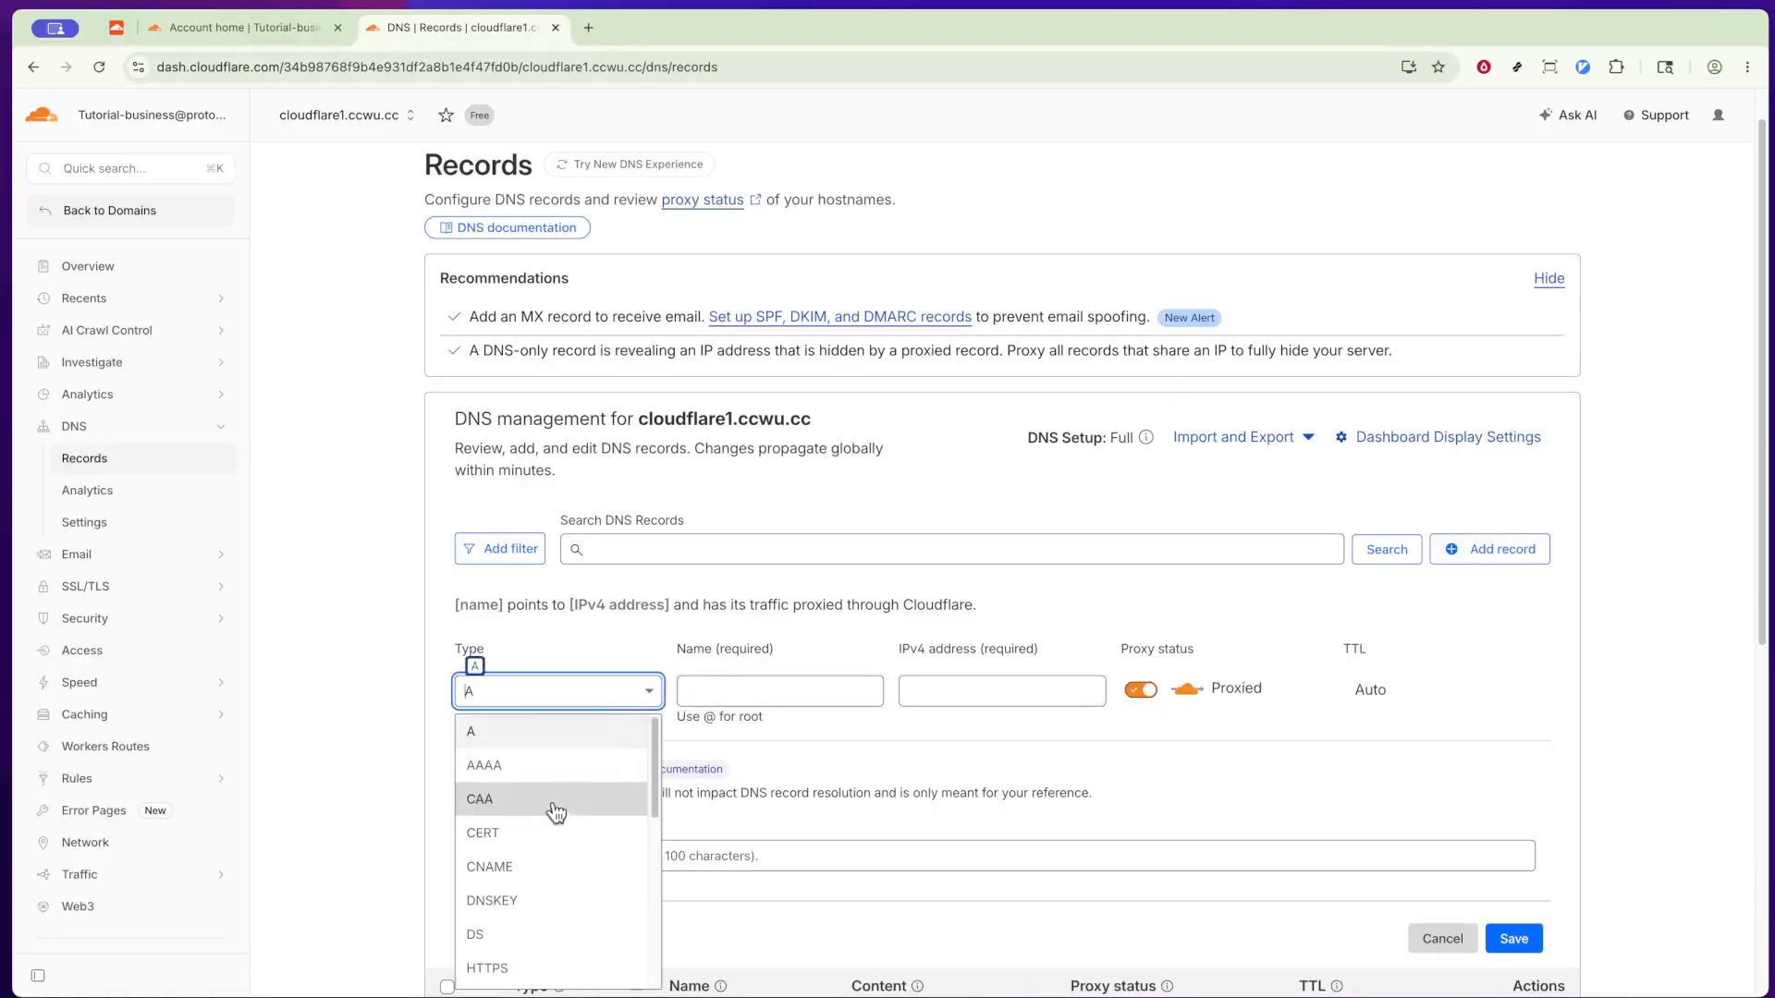
{"action": "left_click", "coordinate": [540, 837]}
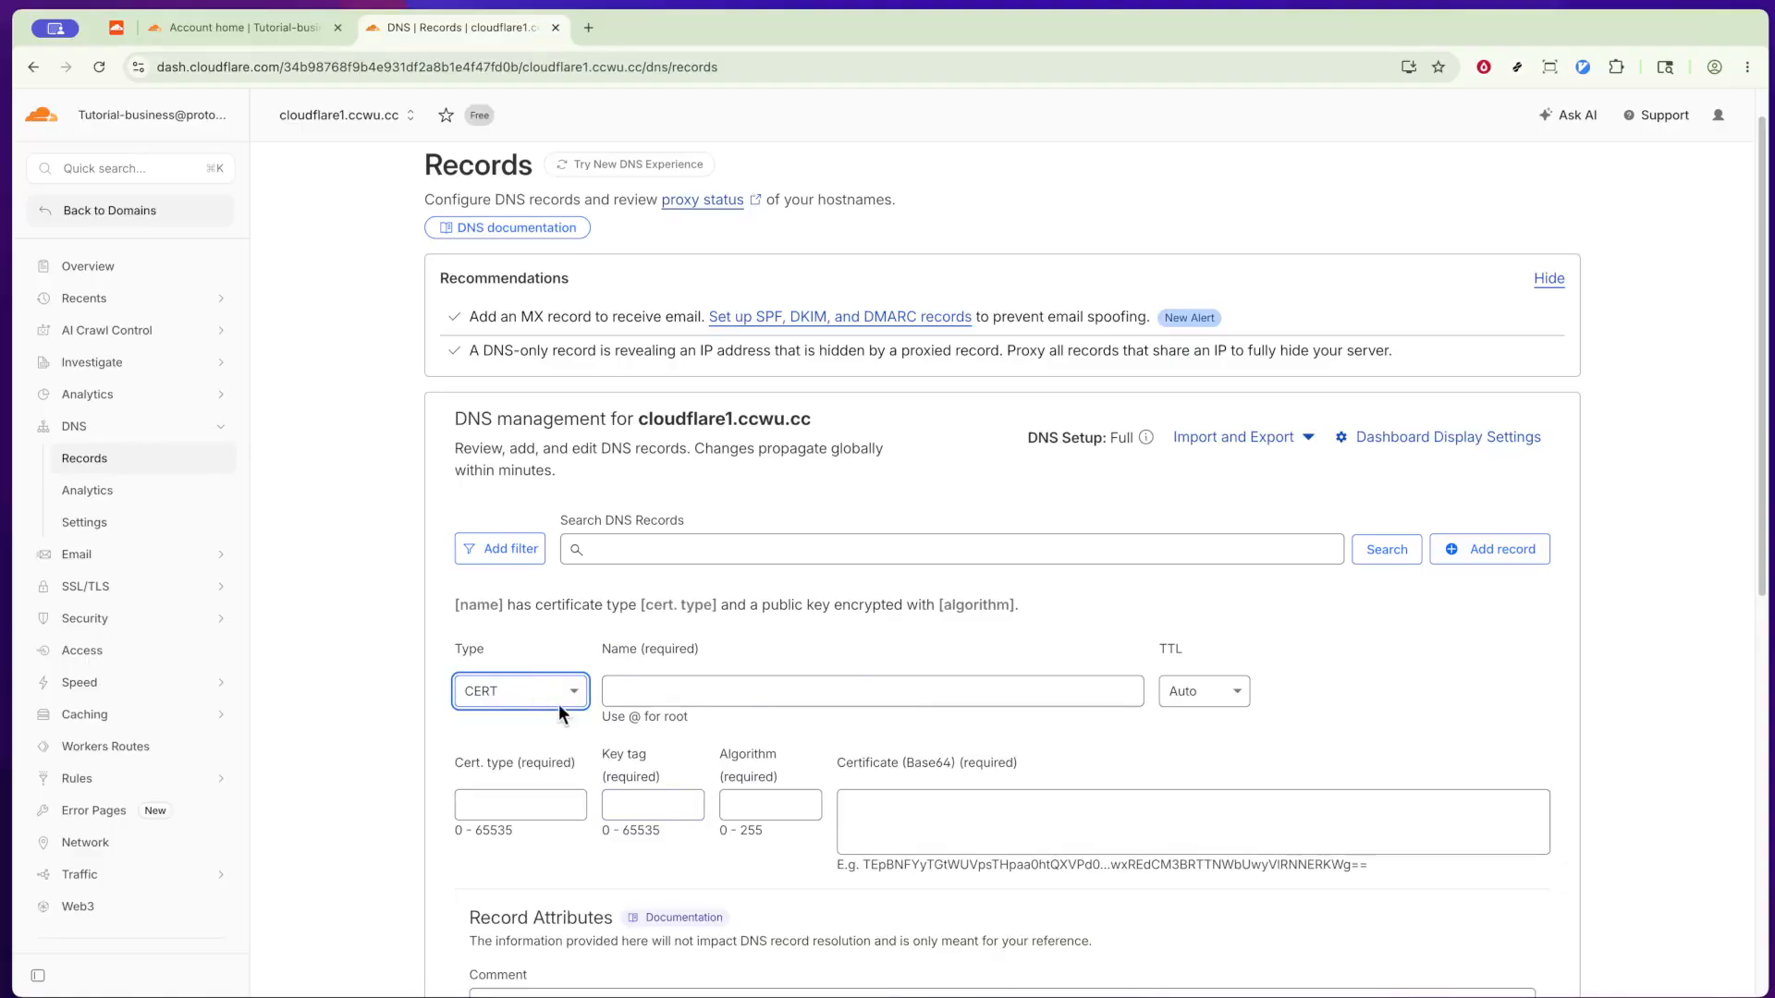
{"action": "scroll", "coordinate": [566, 712], "scroll_direction": "down", "scroll_amount": 2}
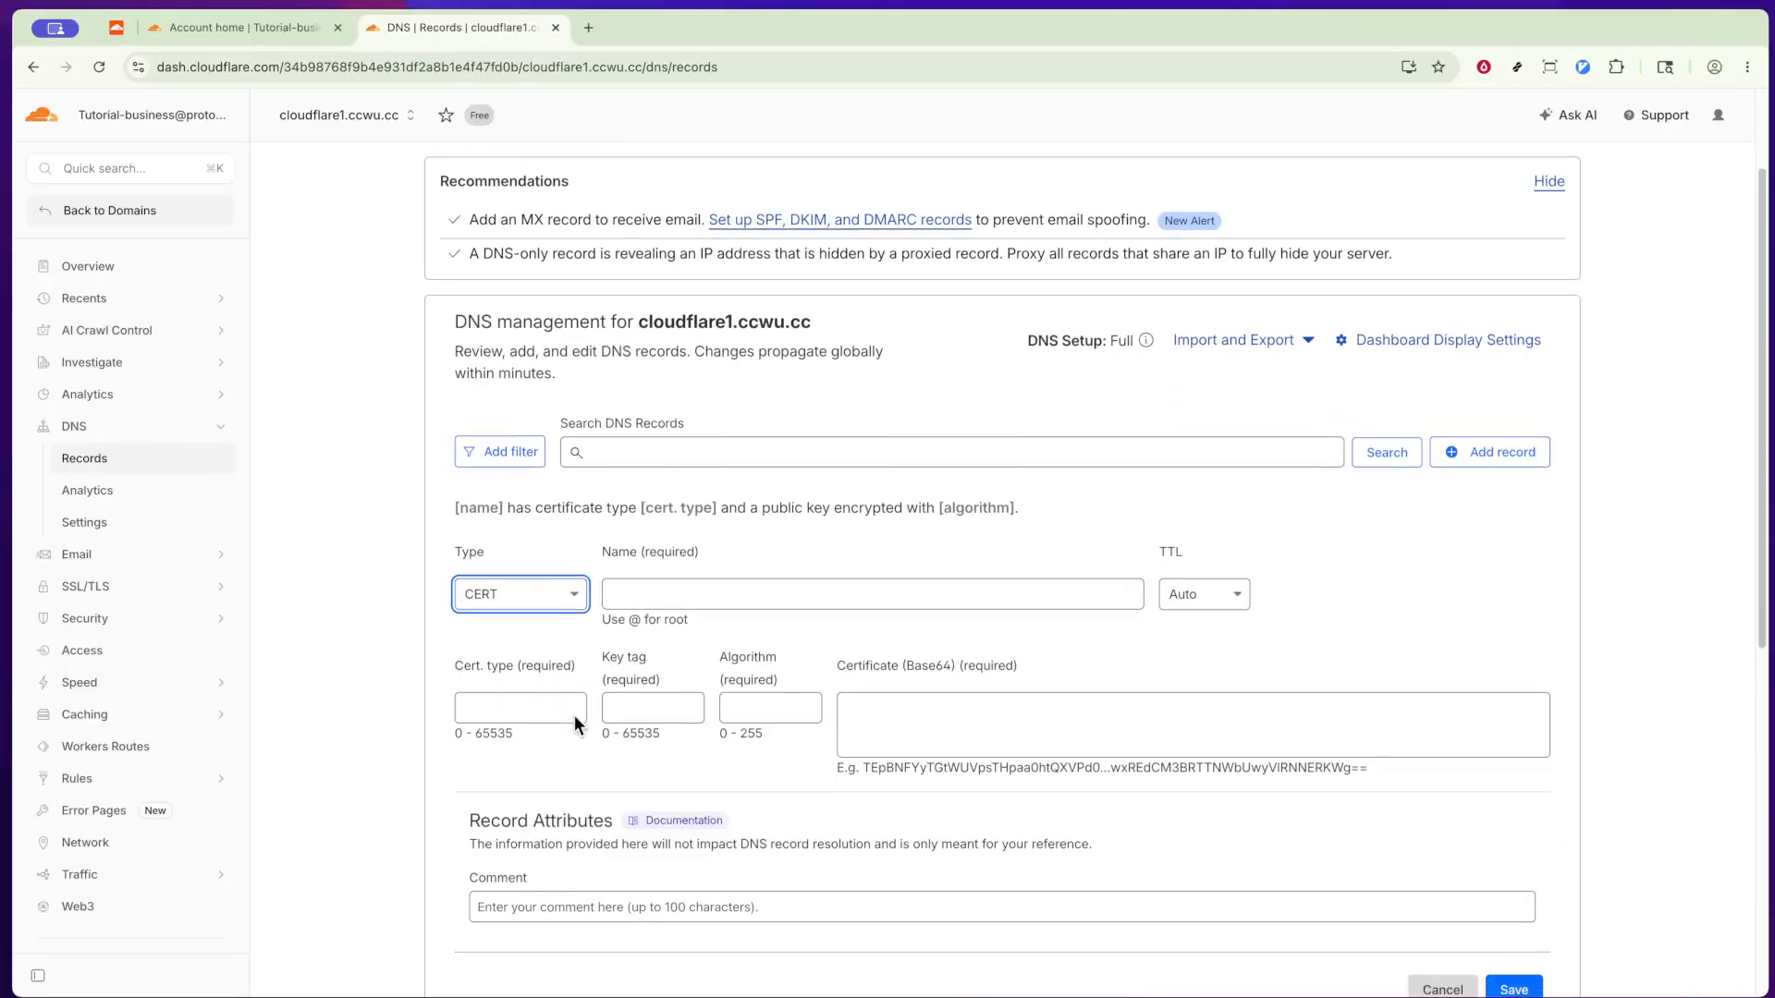
{"action": "left_click", "coordinate": [544, 604]}
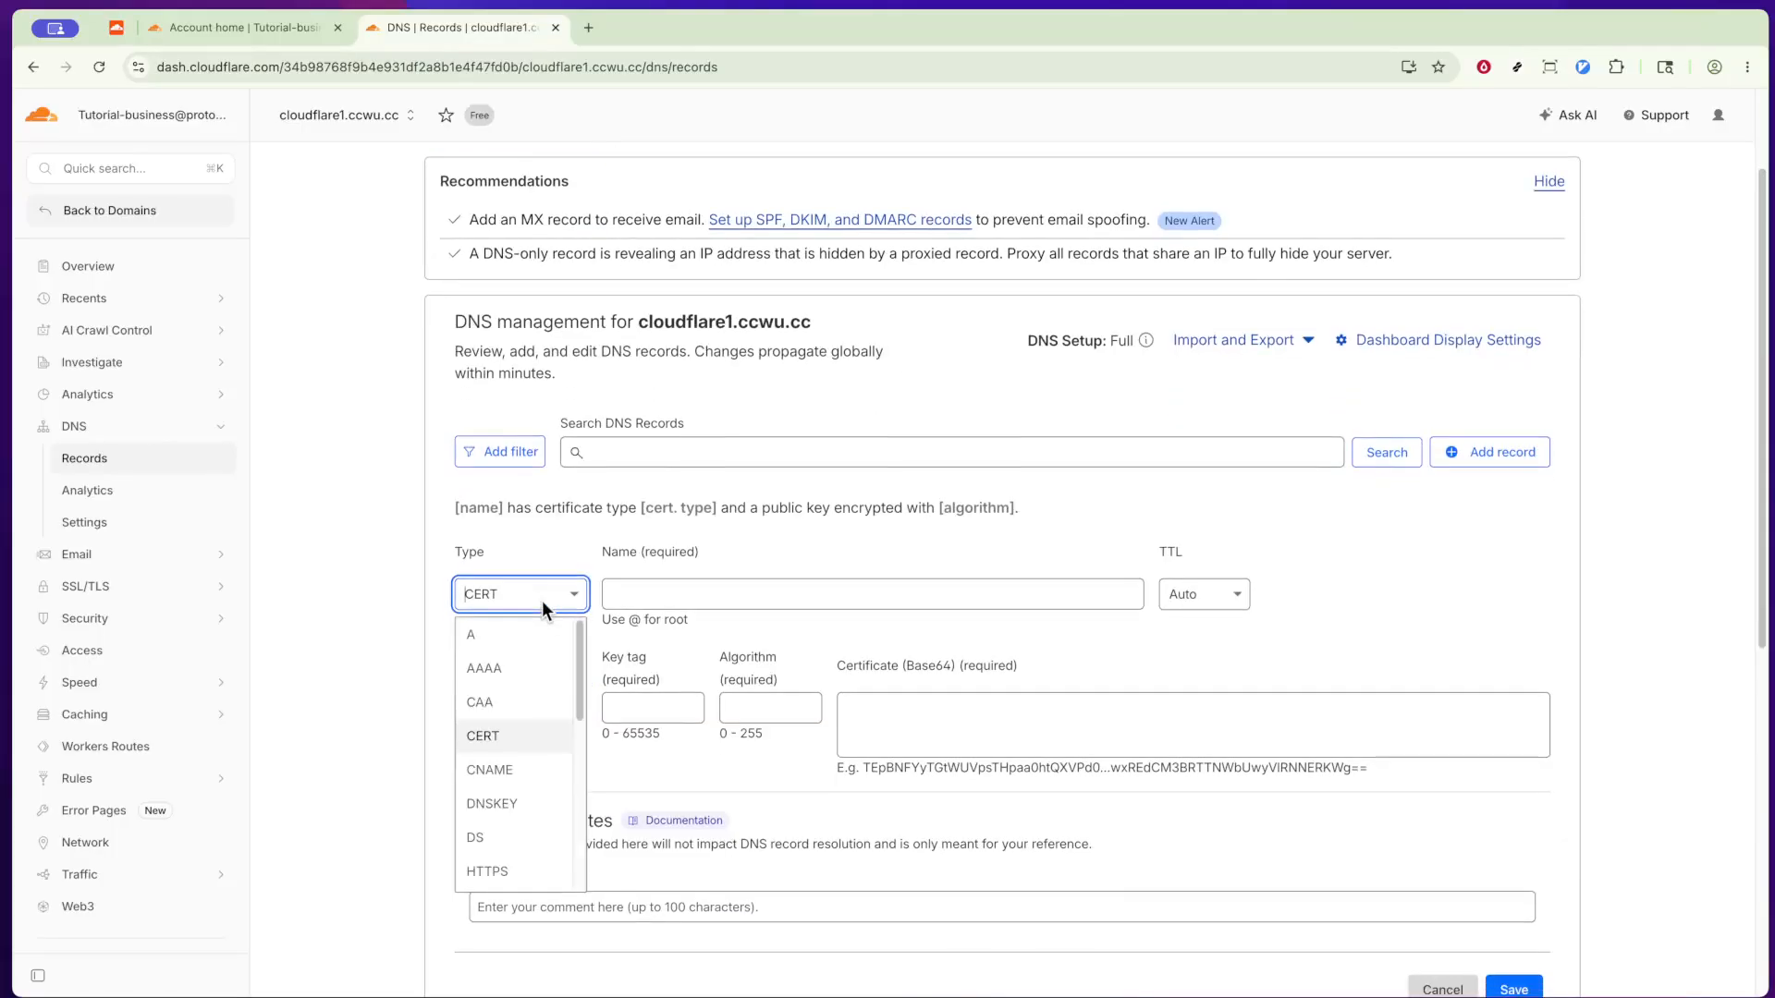
{"action": "left_click", "coordinate": [504, 771]}
{"action": "left_click", "coordinate": [590, 606]}
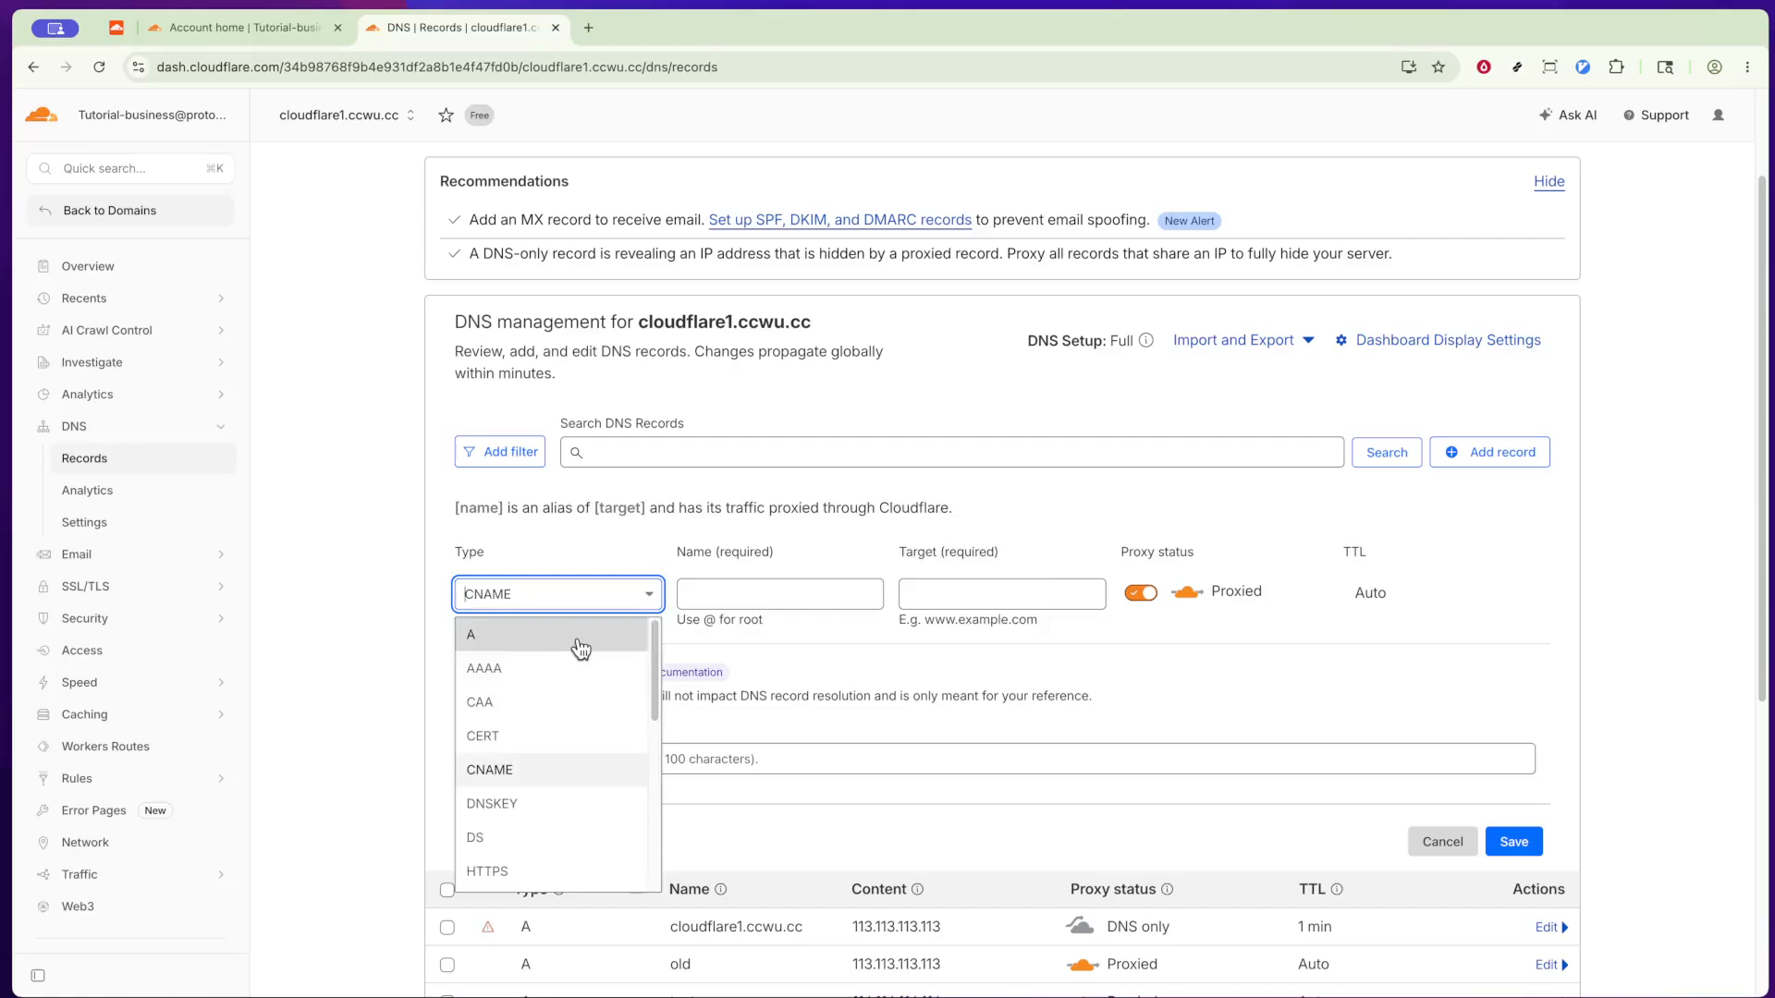
{"action": "left_click", "coordinate": [580, 645]}
Enter www as the name of the new A record, in place of the root symbol @.
{"action": "left_click", "coordinate": [796, 607]}
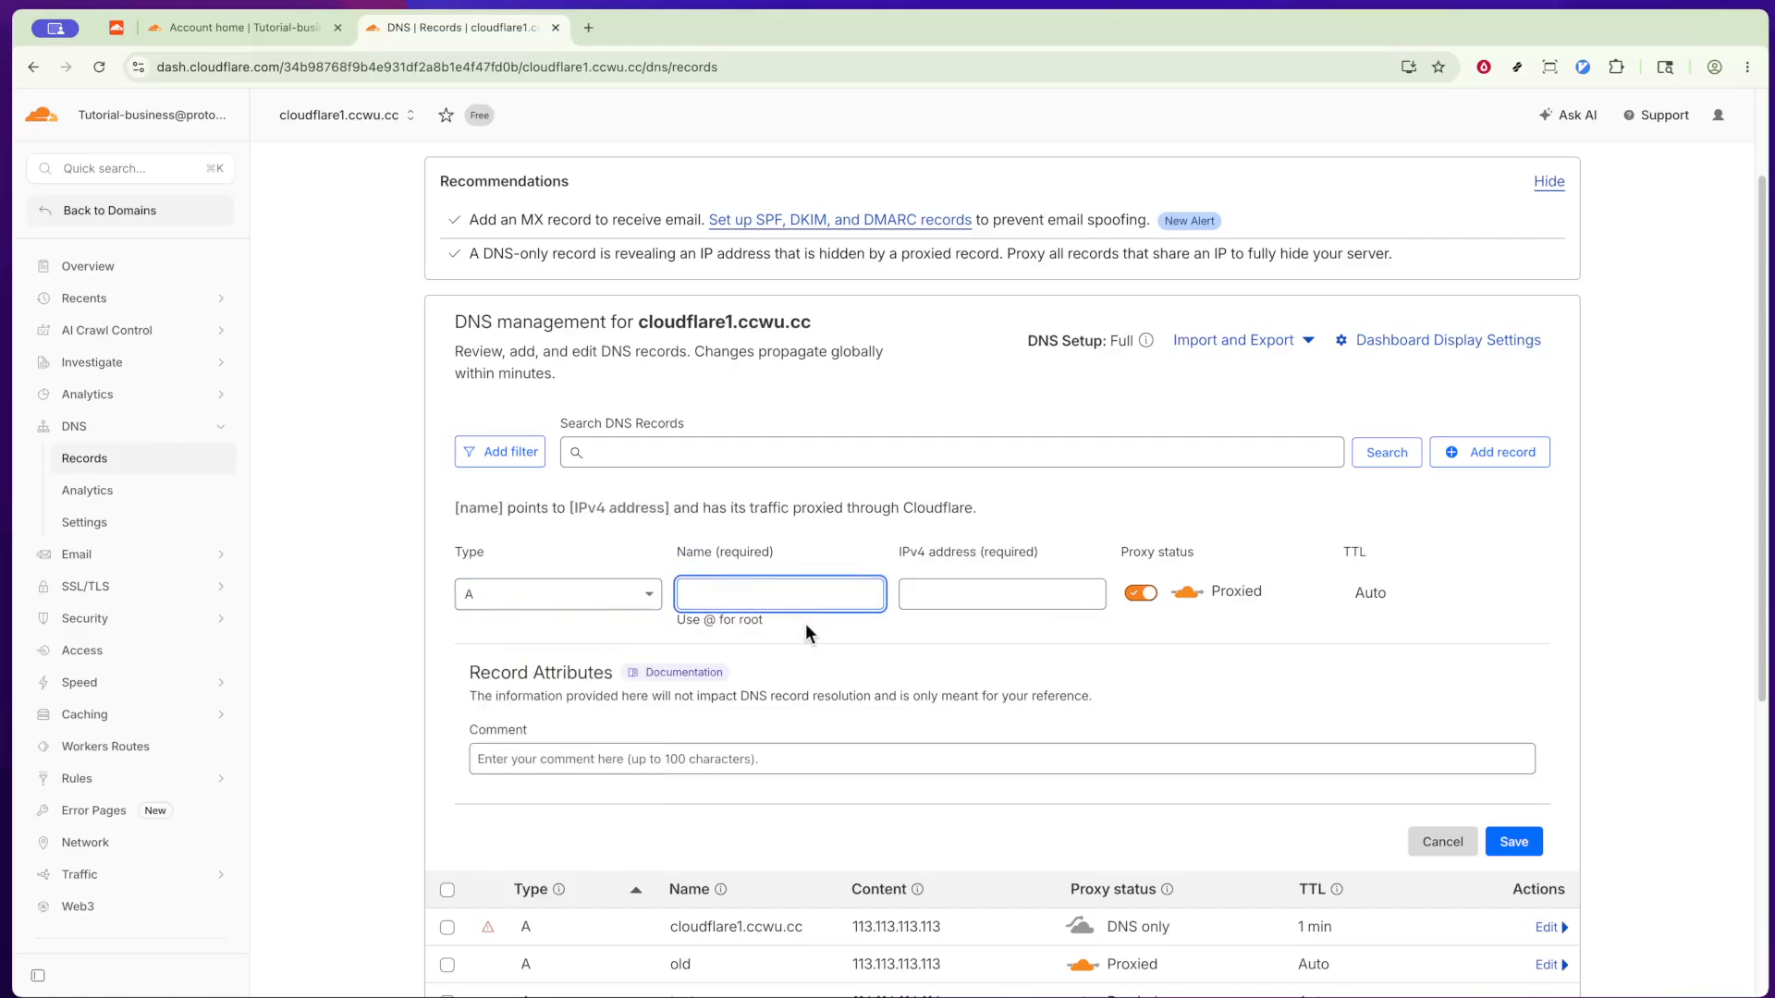
{"action": "type", "text": "@"}
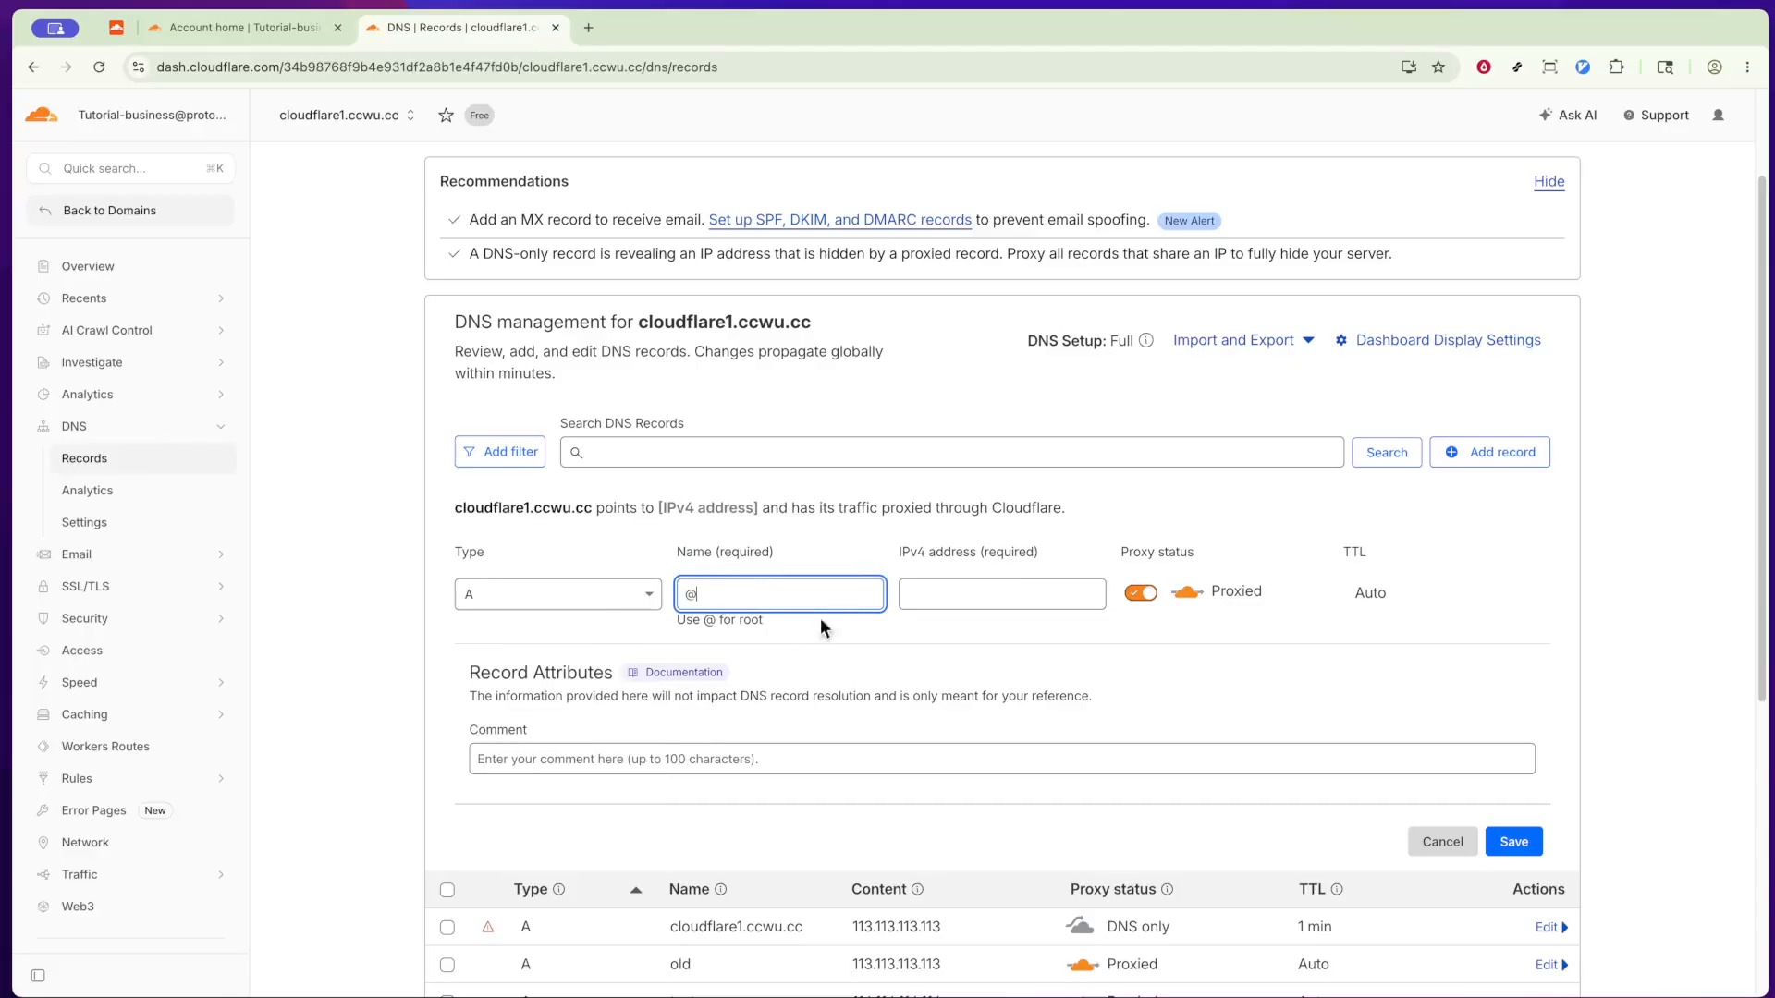
{"action": "key", "text": "BackSpace"}
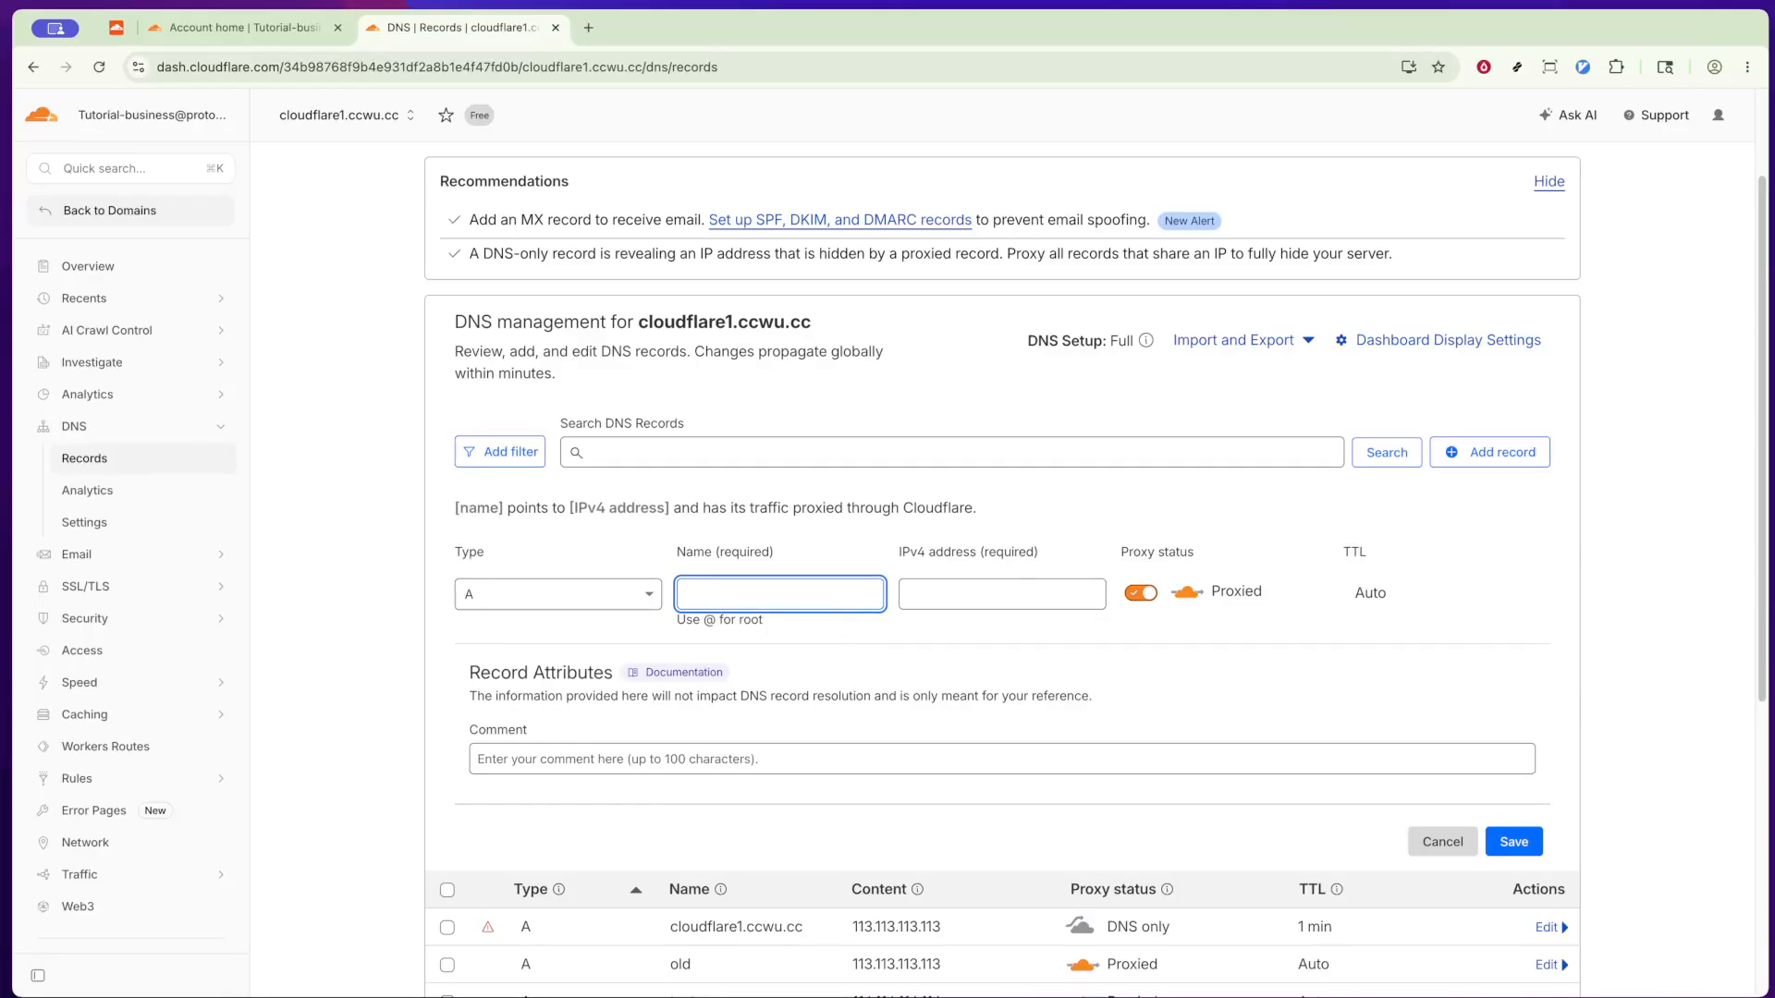
{"action": "type", "text": "www"}
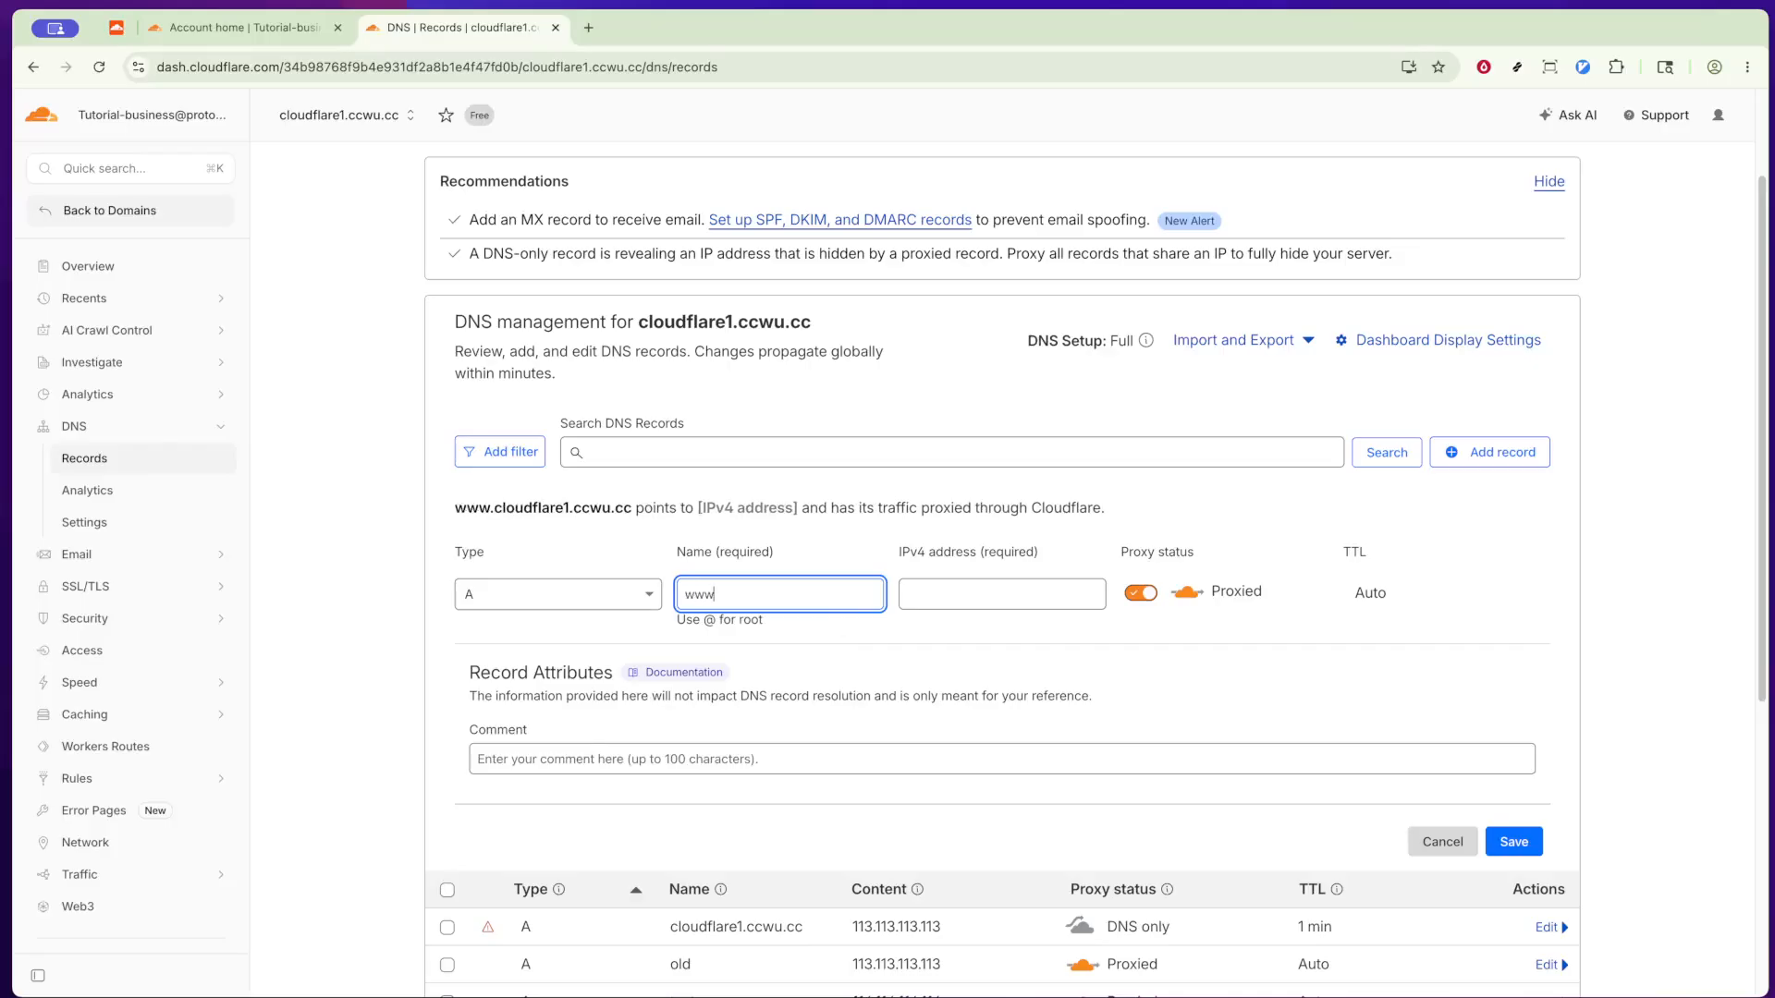
{"action": "key", "text": "BackSpace"}
{"action": "key", "text": "BackSpace"}
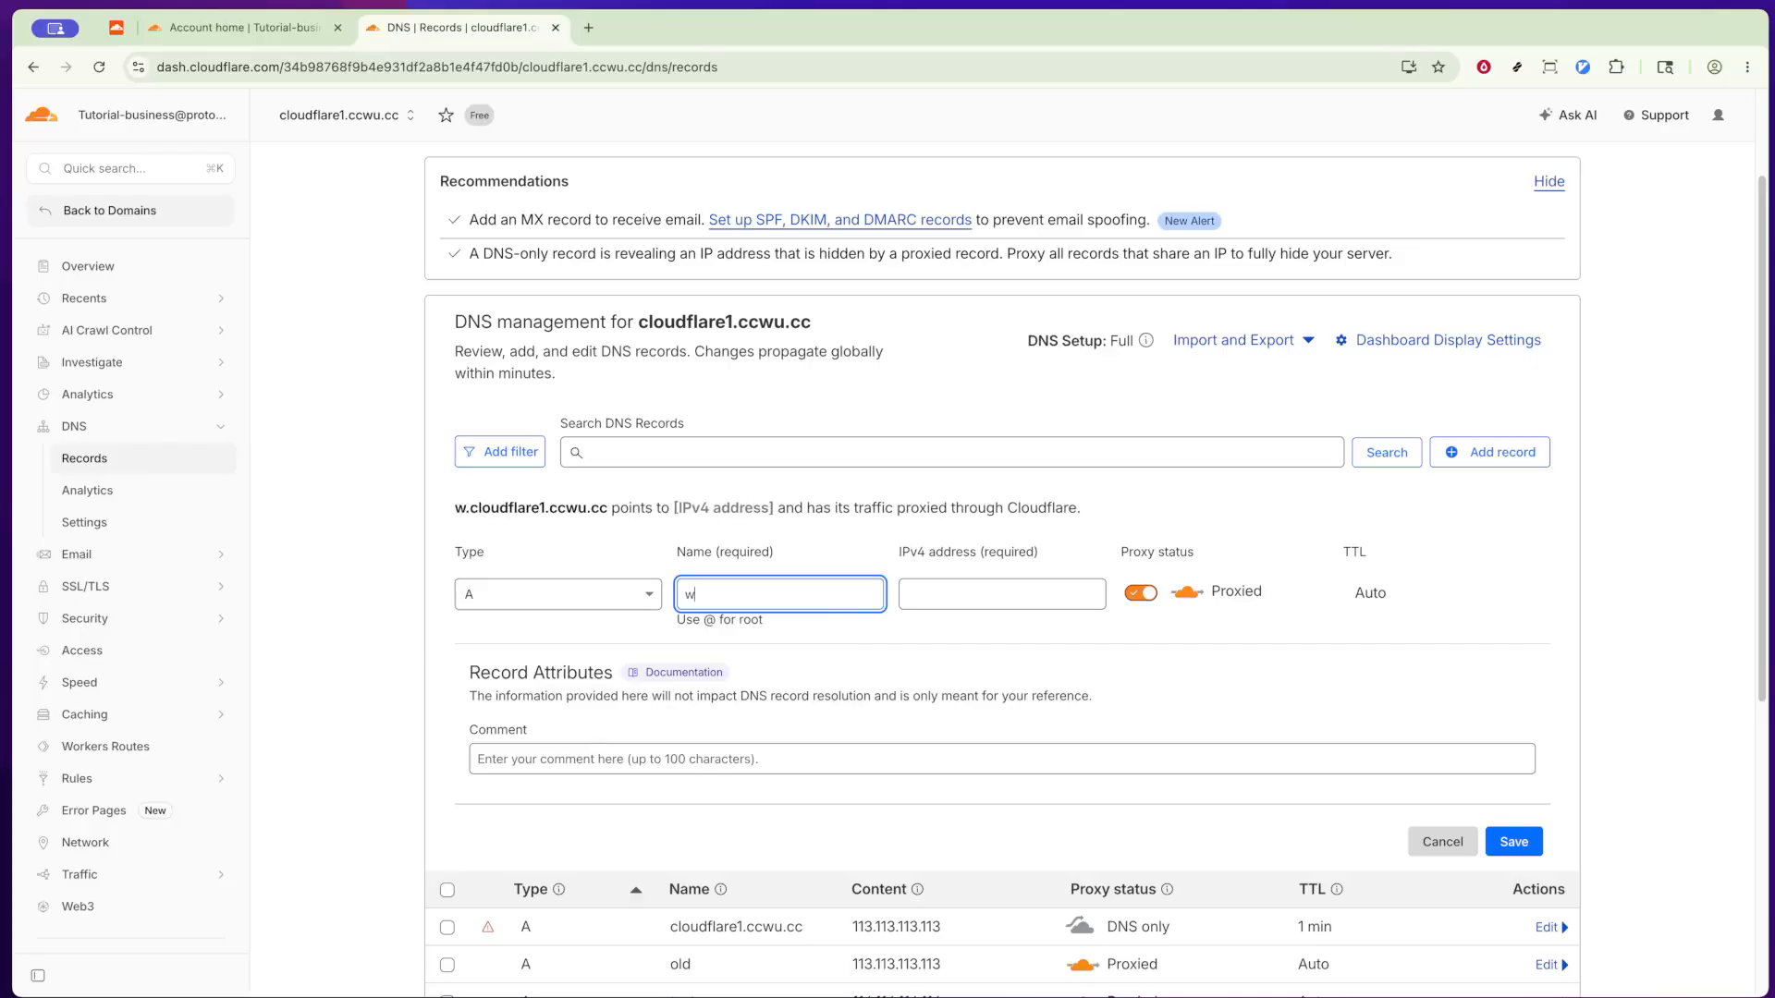
{"action": "type", "text": "ww"}
Set the new A record's IPv4 address to 113.113.113.113.
{"action": "left_click", "coordinate": [952, 596]}
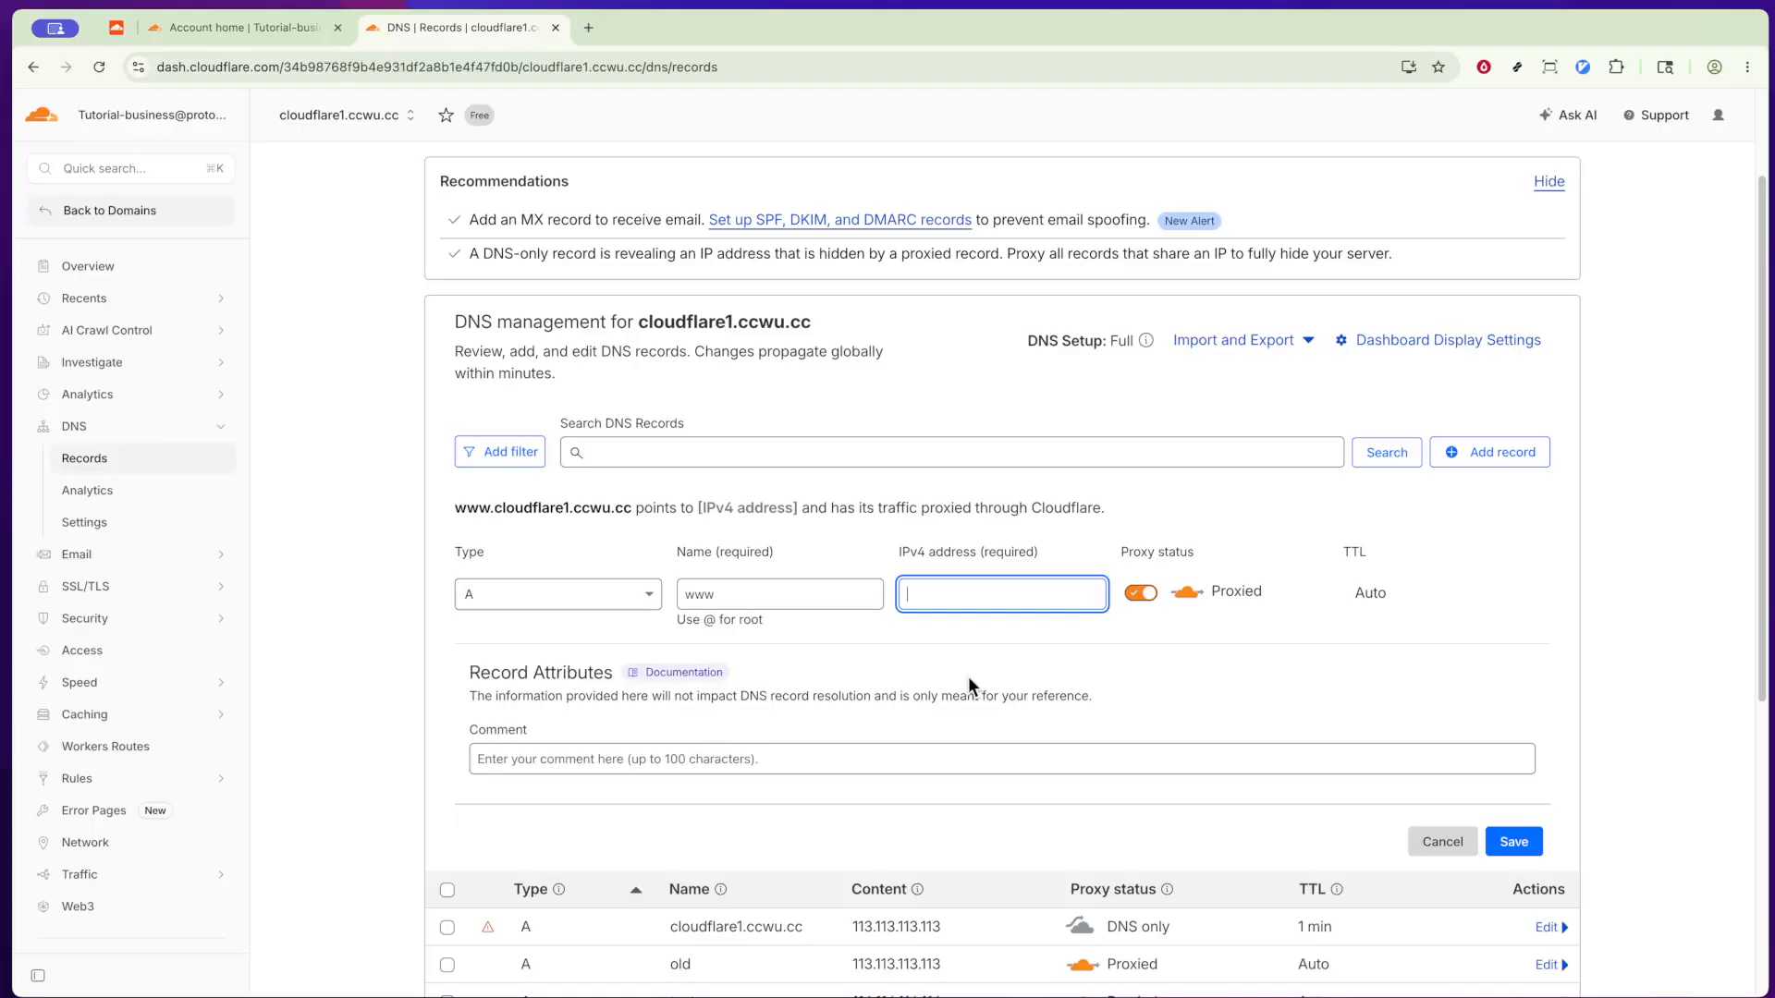
{"action": "type", "text": "11"}
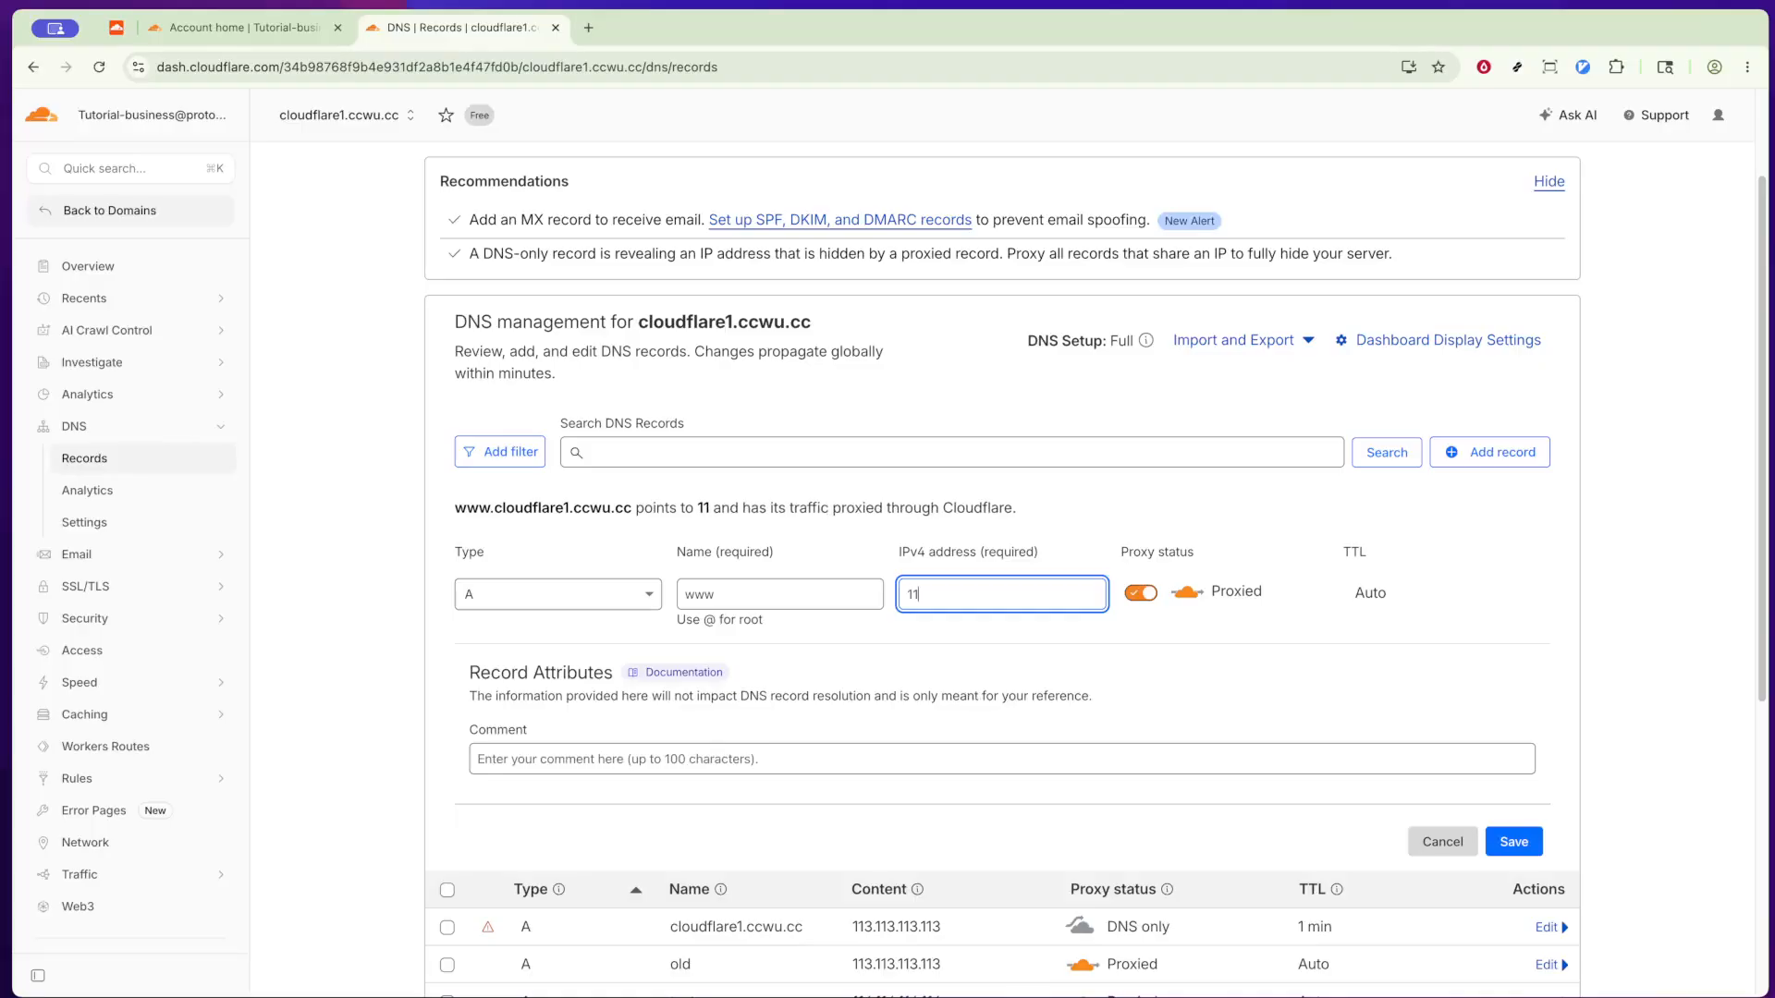
{"action": "type", "text": "3."}
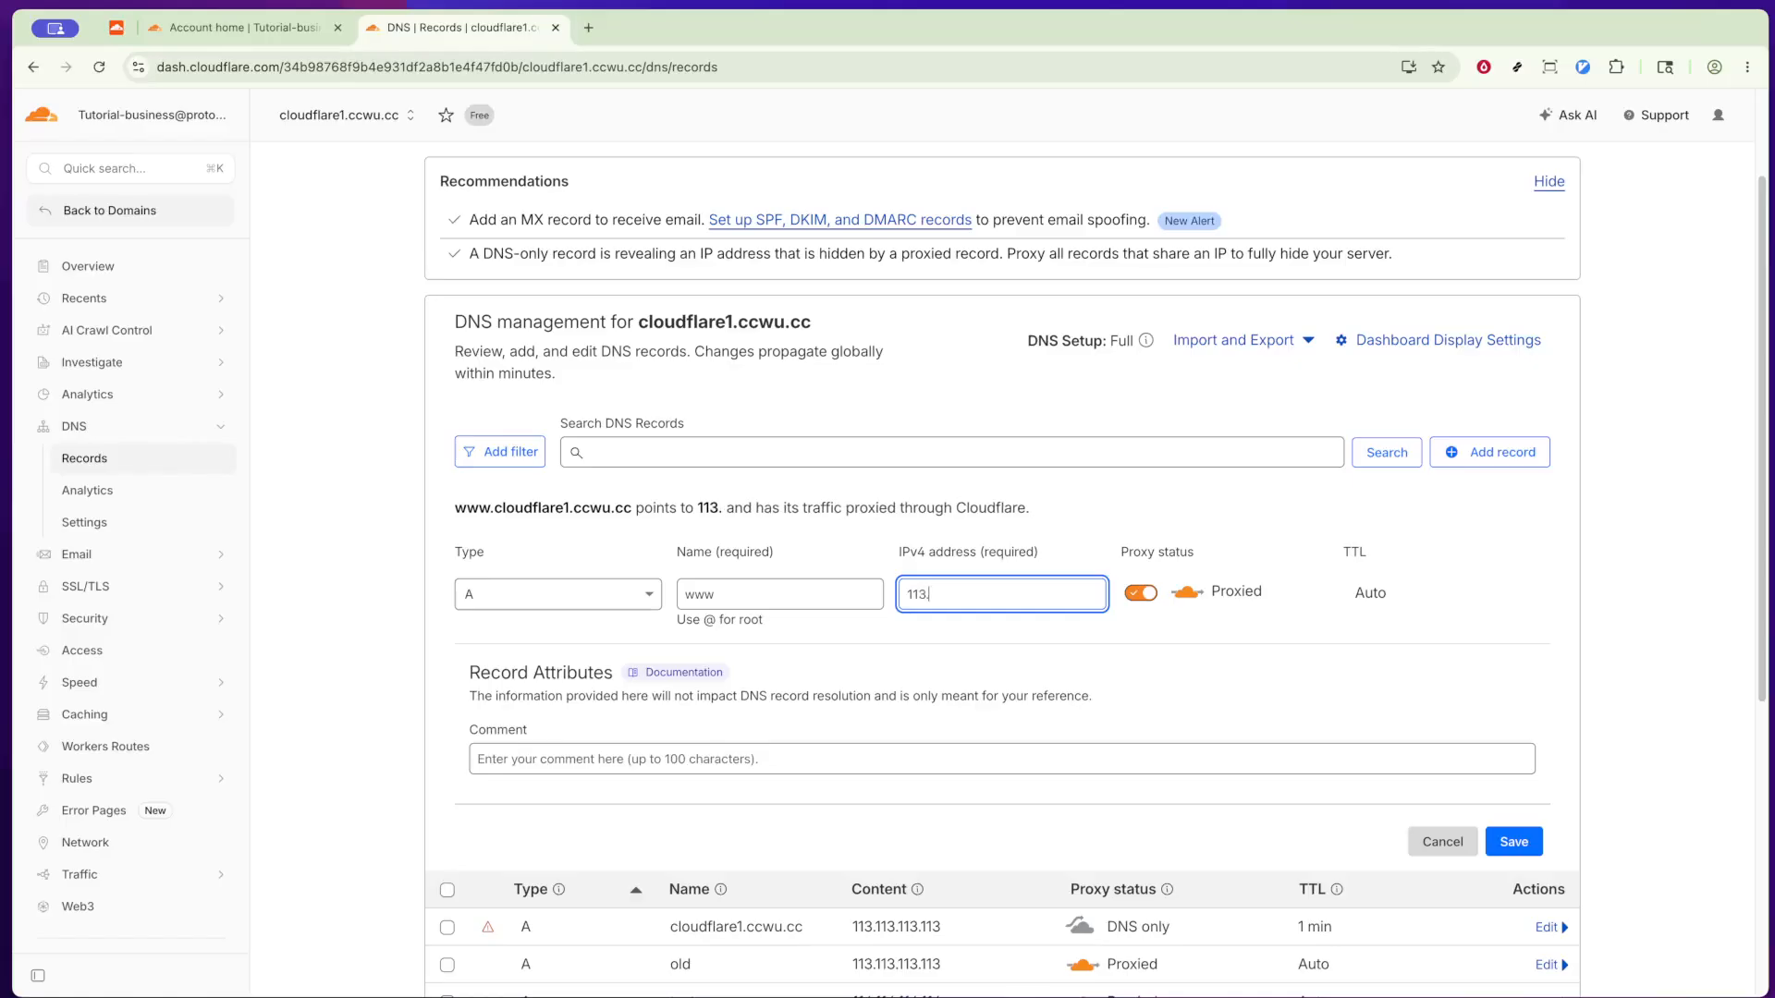
{"action": "type", "text": "113.113.11"}
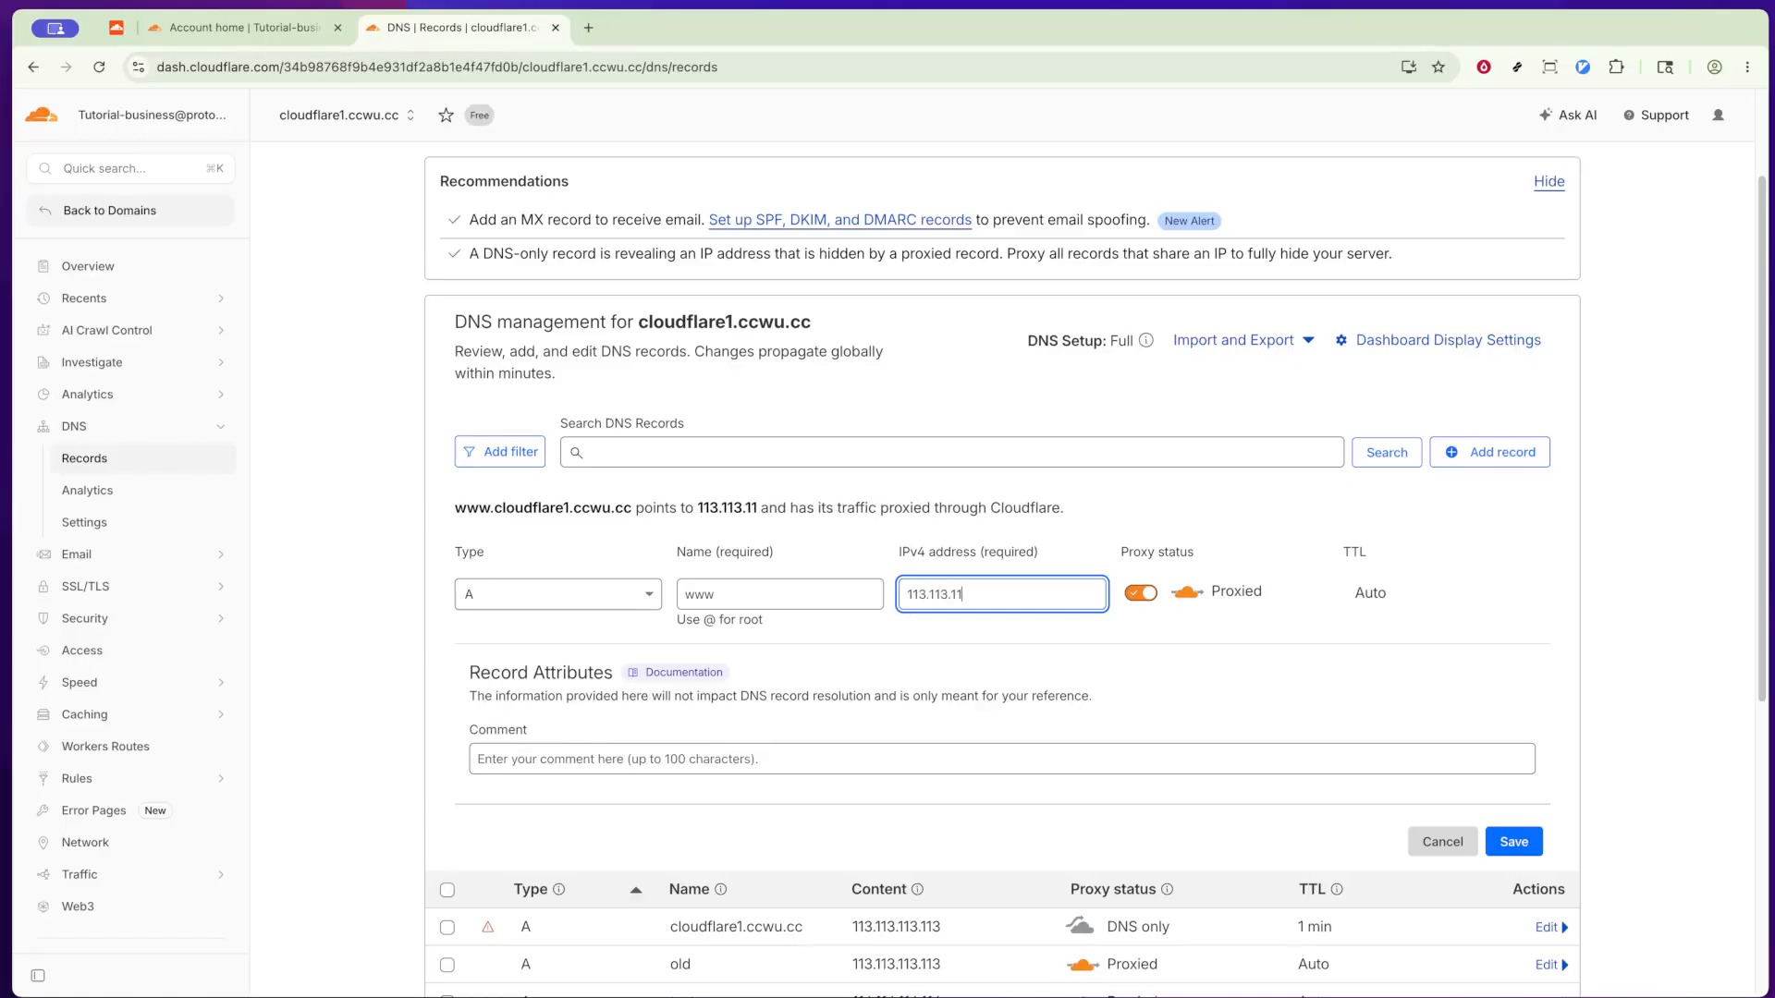
{"action": "type", "text": "3"}
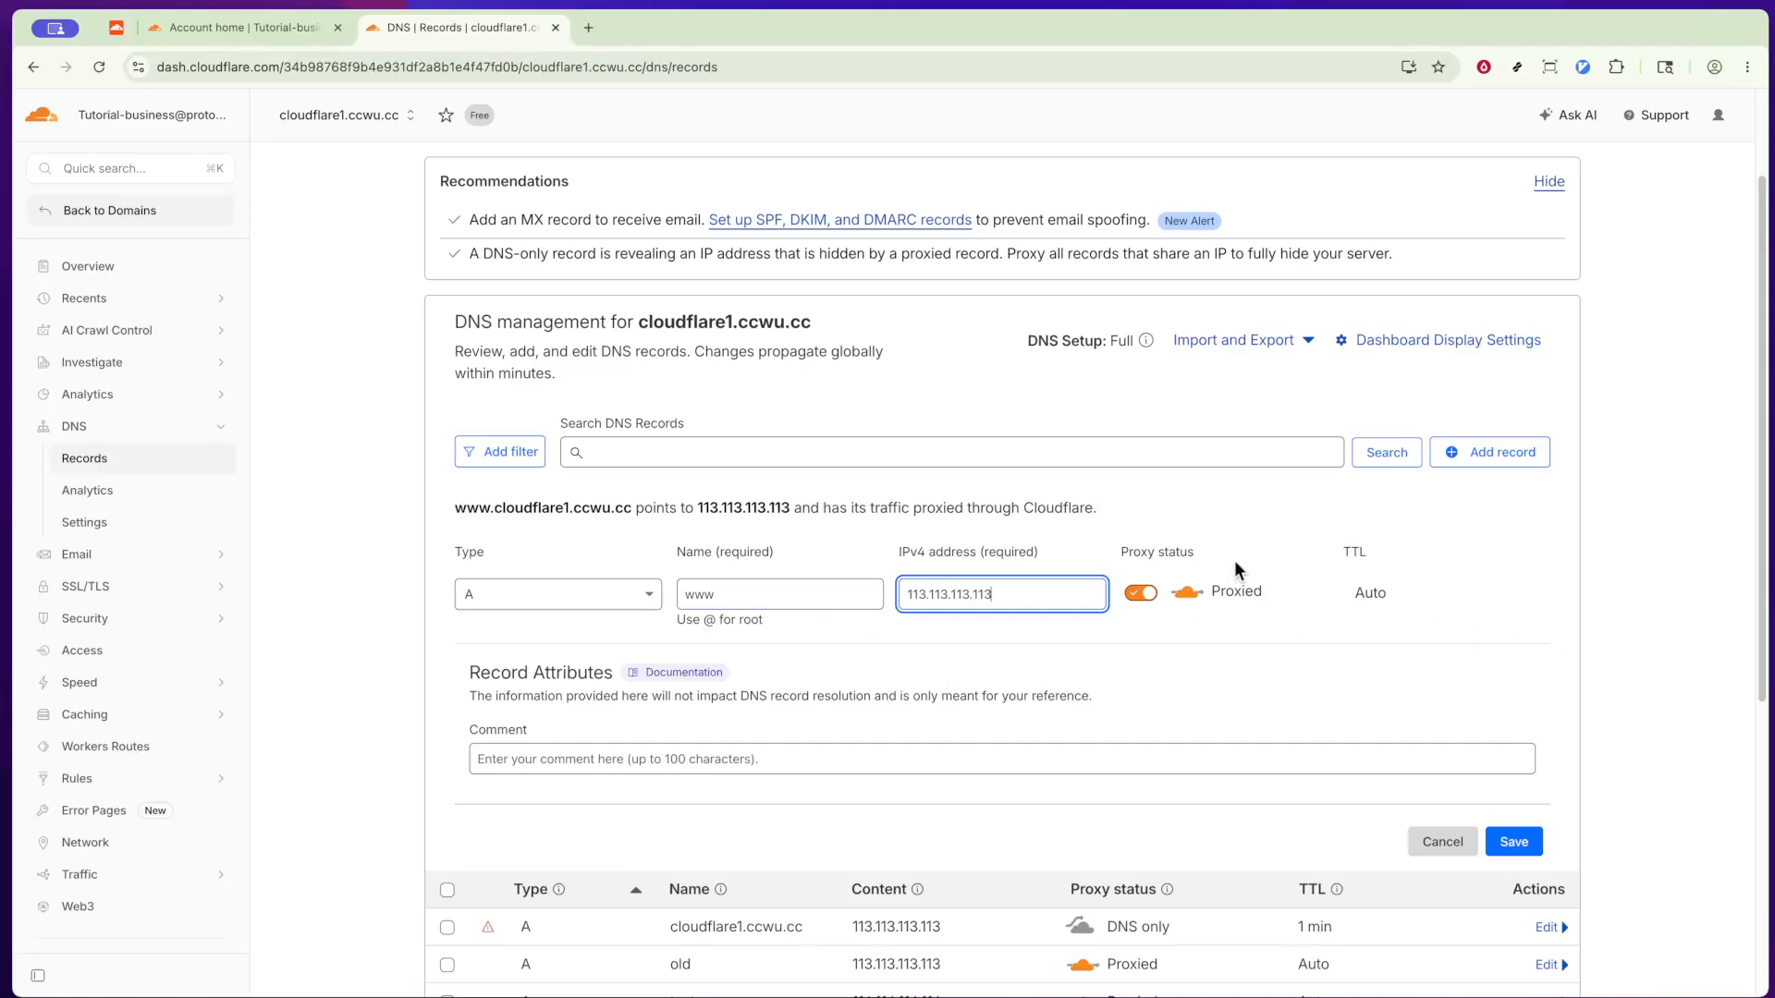
Try the DNS only proxy status with TTL Auto on the new record, and switch it back to Proxied.
{"action": "left_click", "coordinate": [1140, 593]}
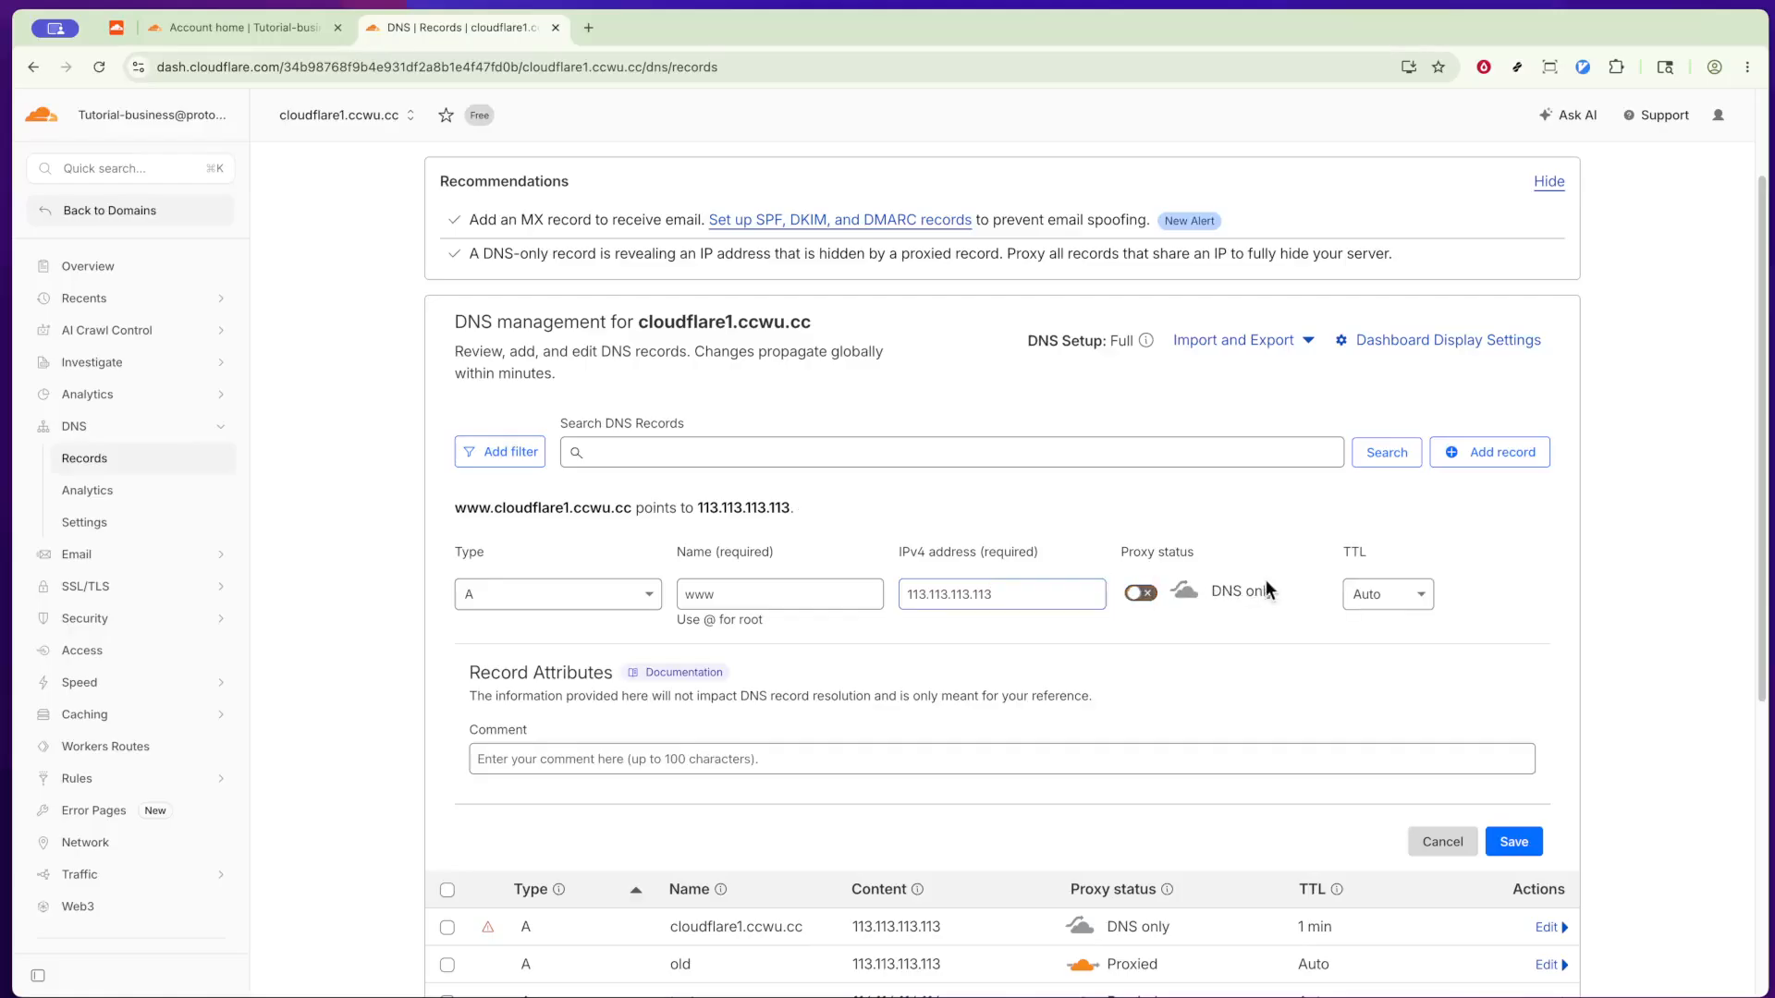
{"action": "left_click", "coordinate": [1355, 593]}
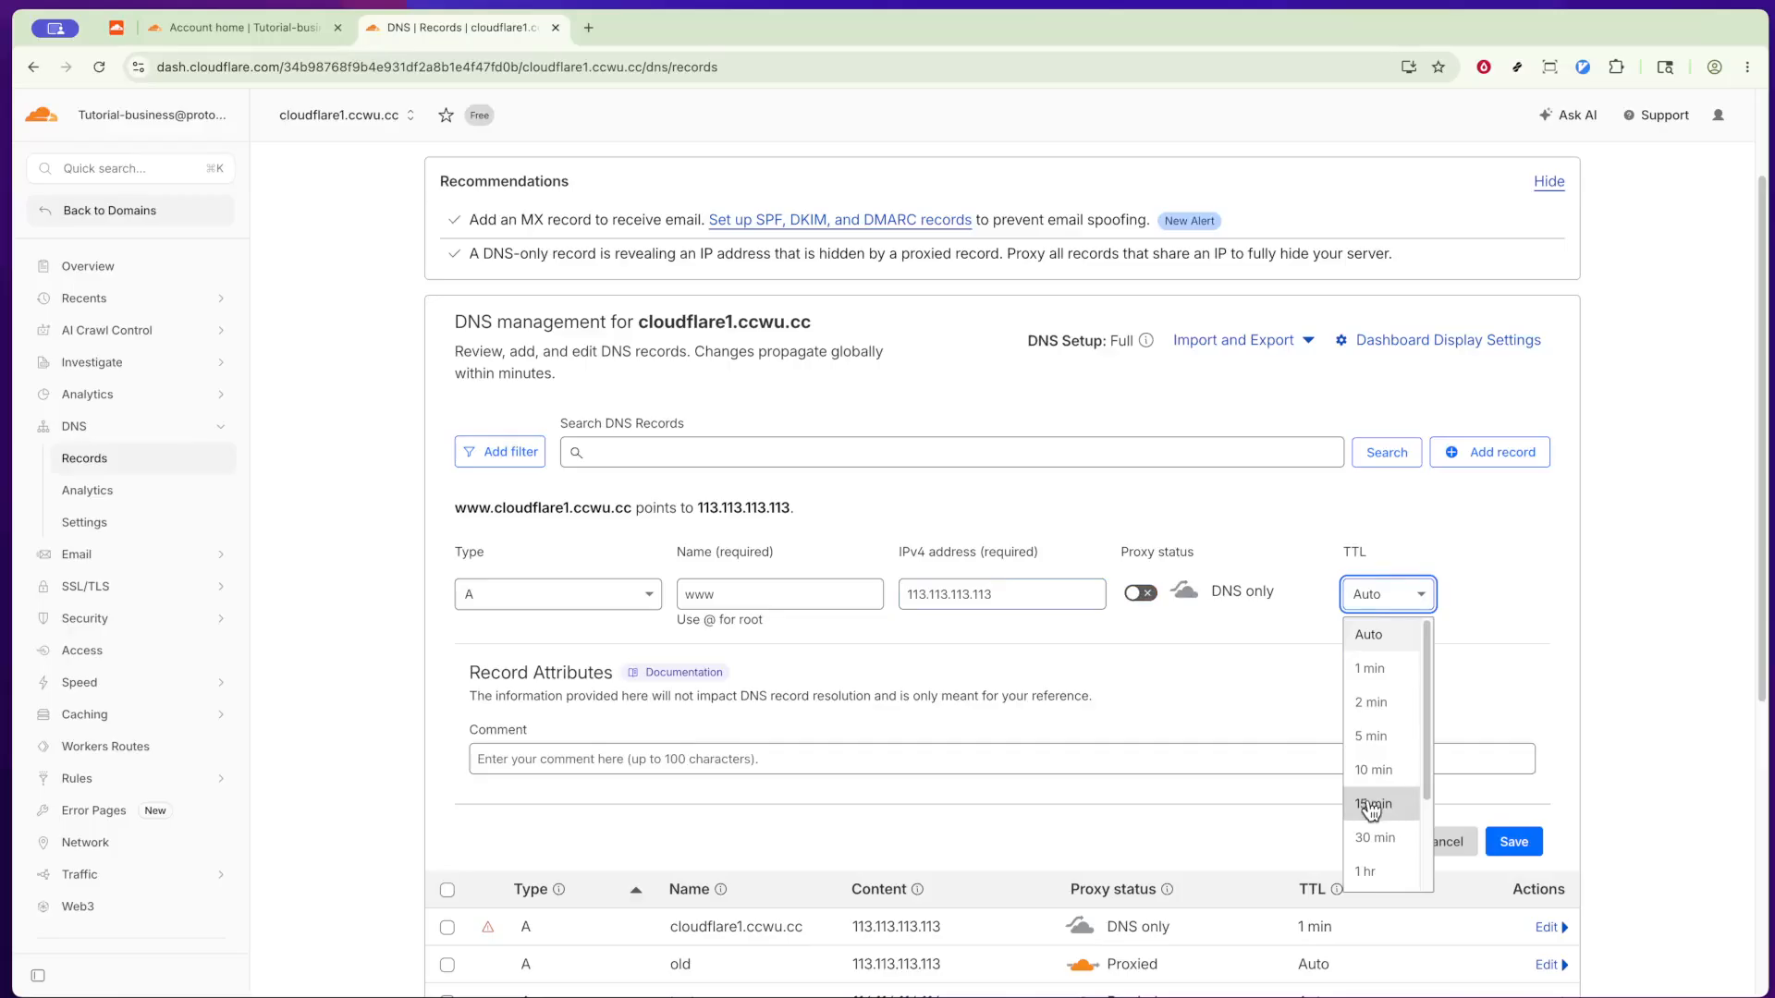
{"action": "left_click", "coordinate": [1359, 638]}
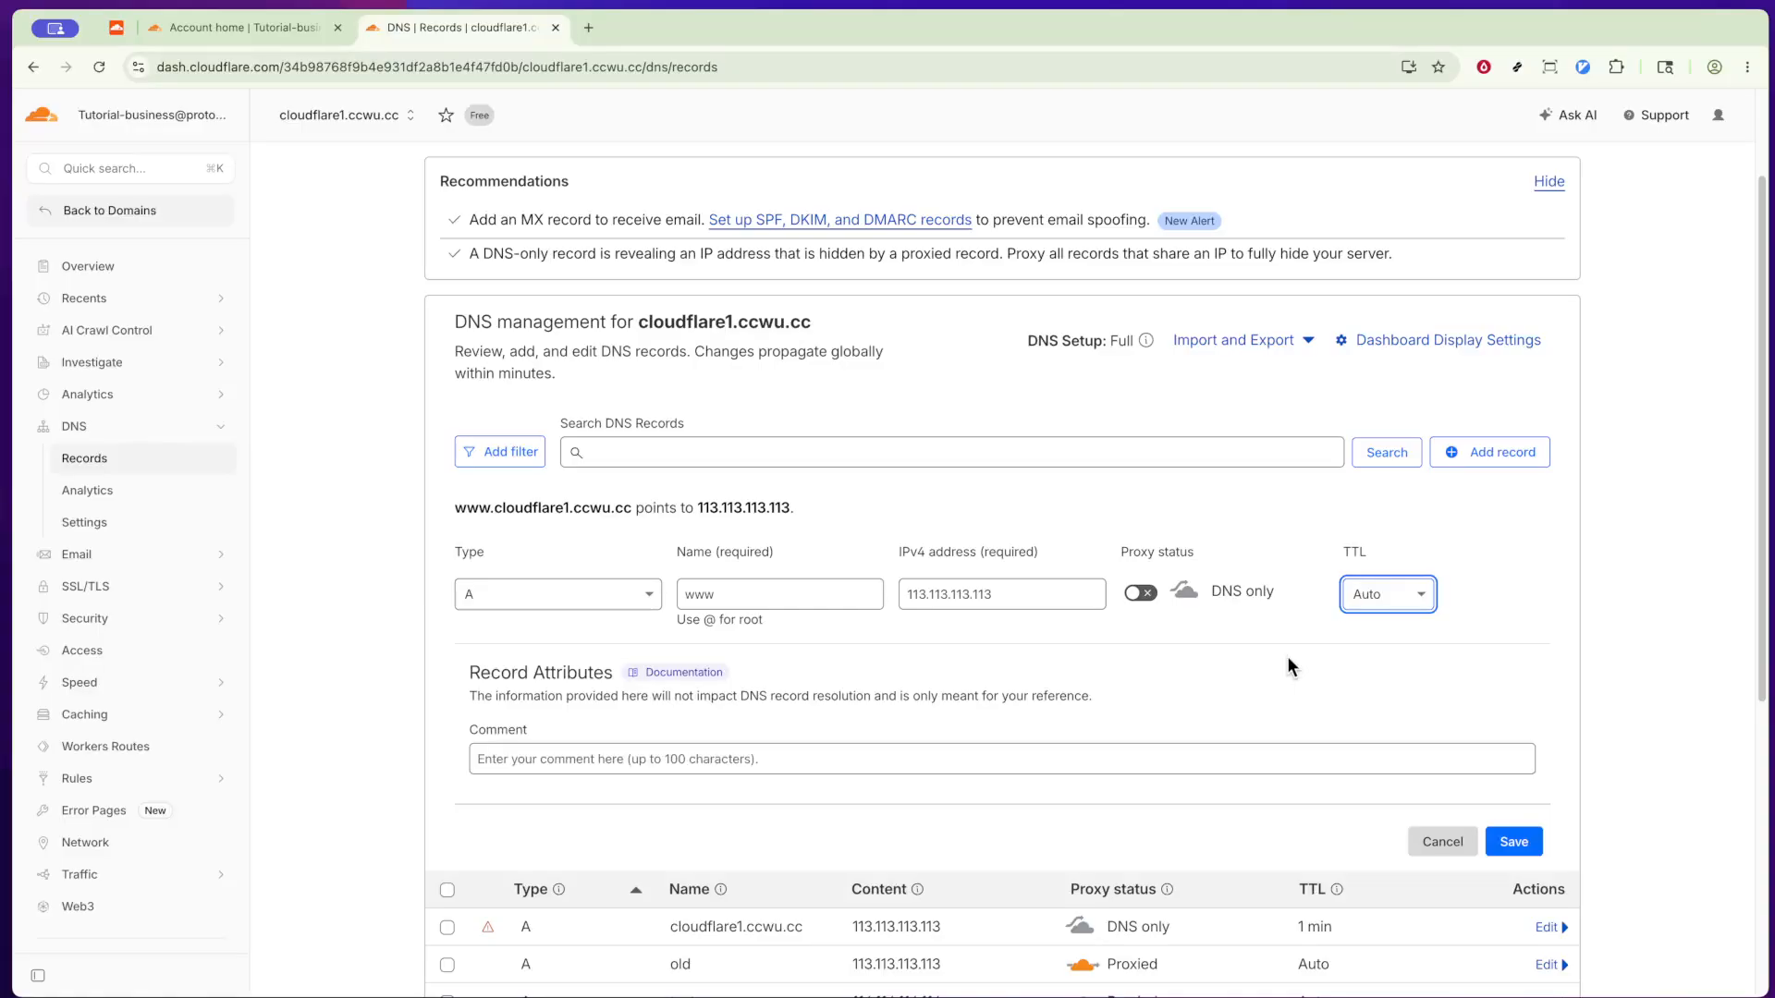
{"action": "left_click", "coordinate": [1143, 595]}
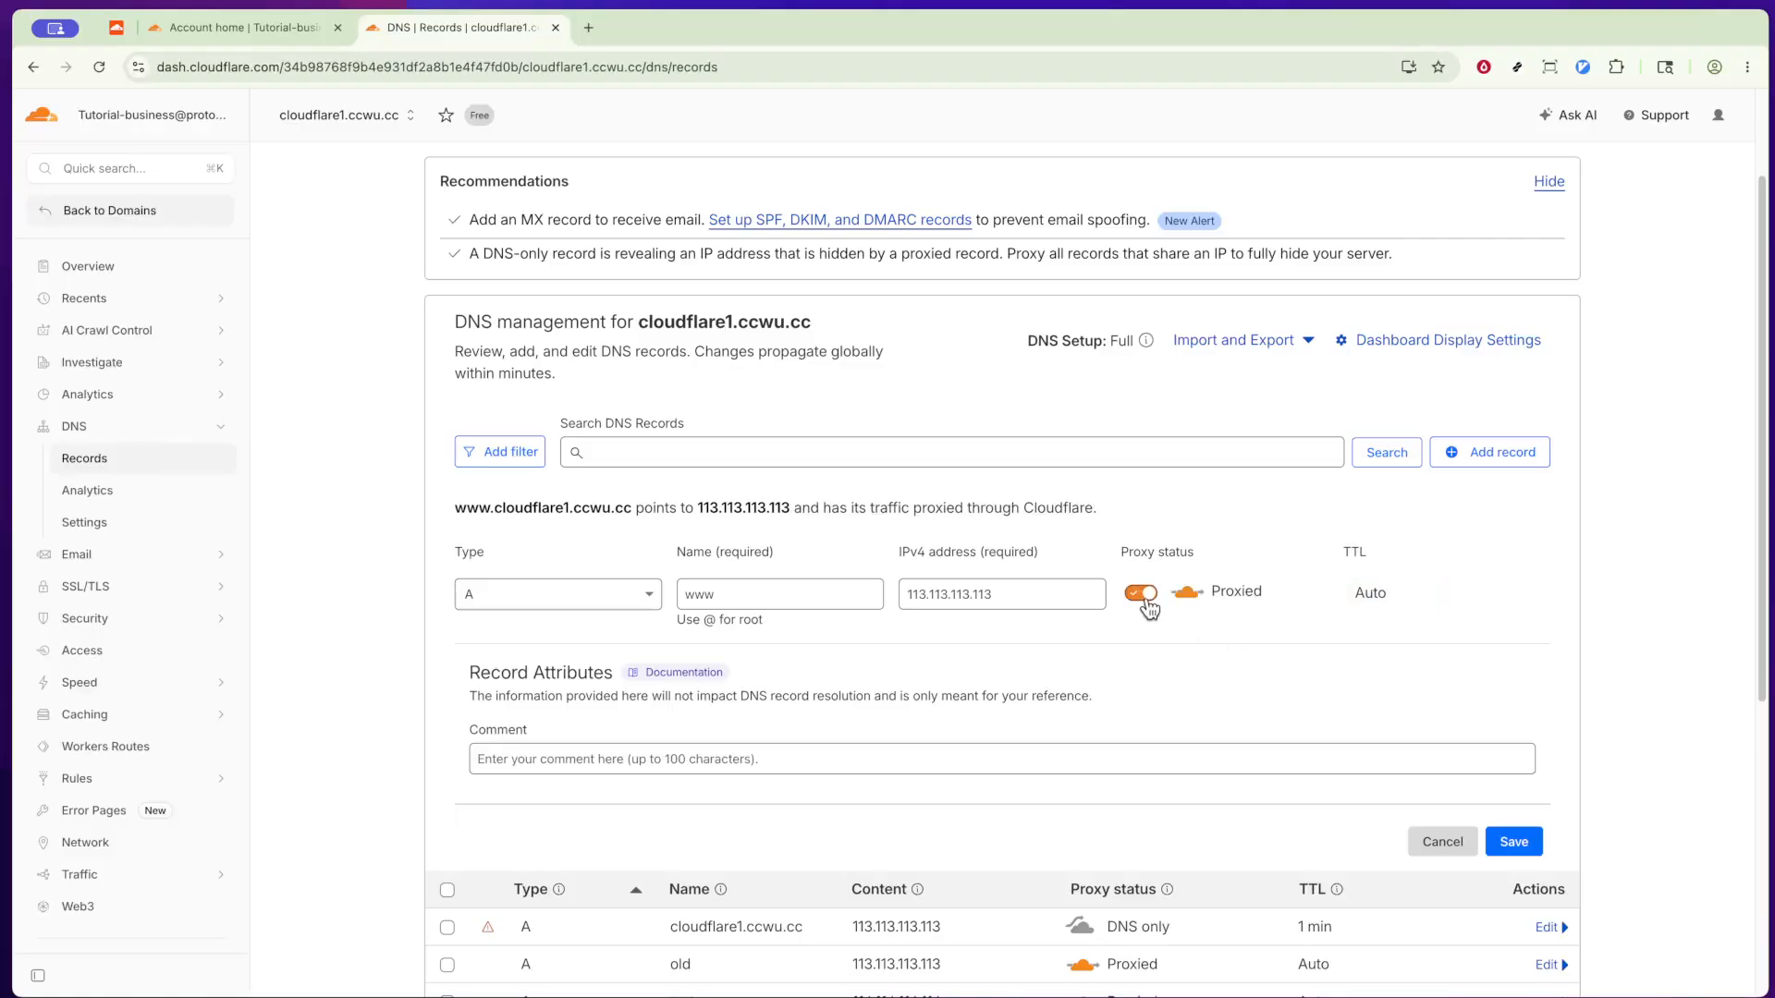
{"action": "left_click", "coordinate": [1143, 594]}
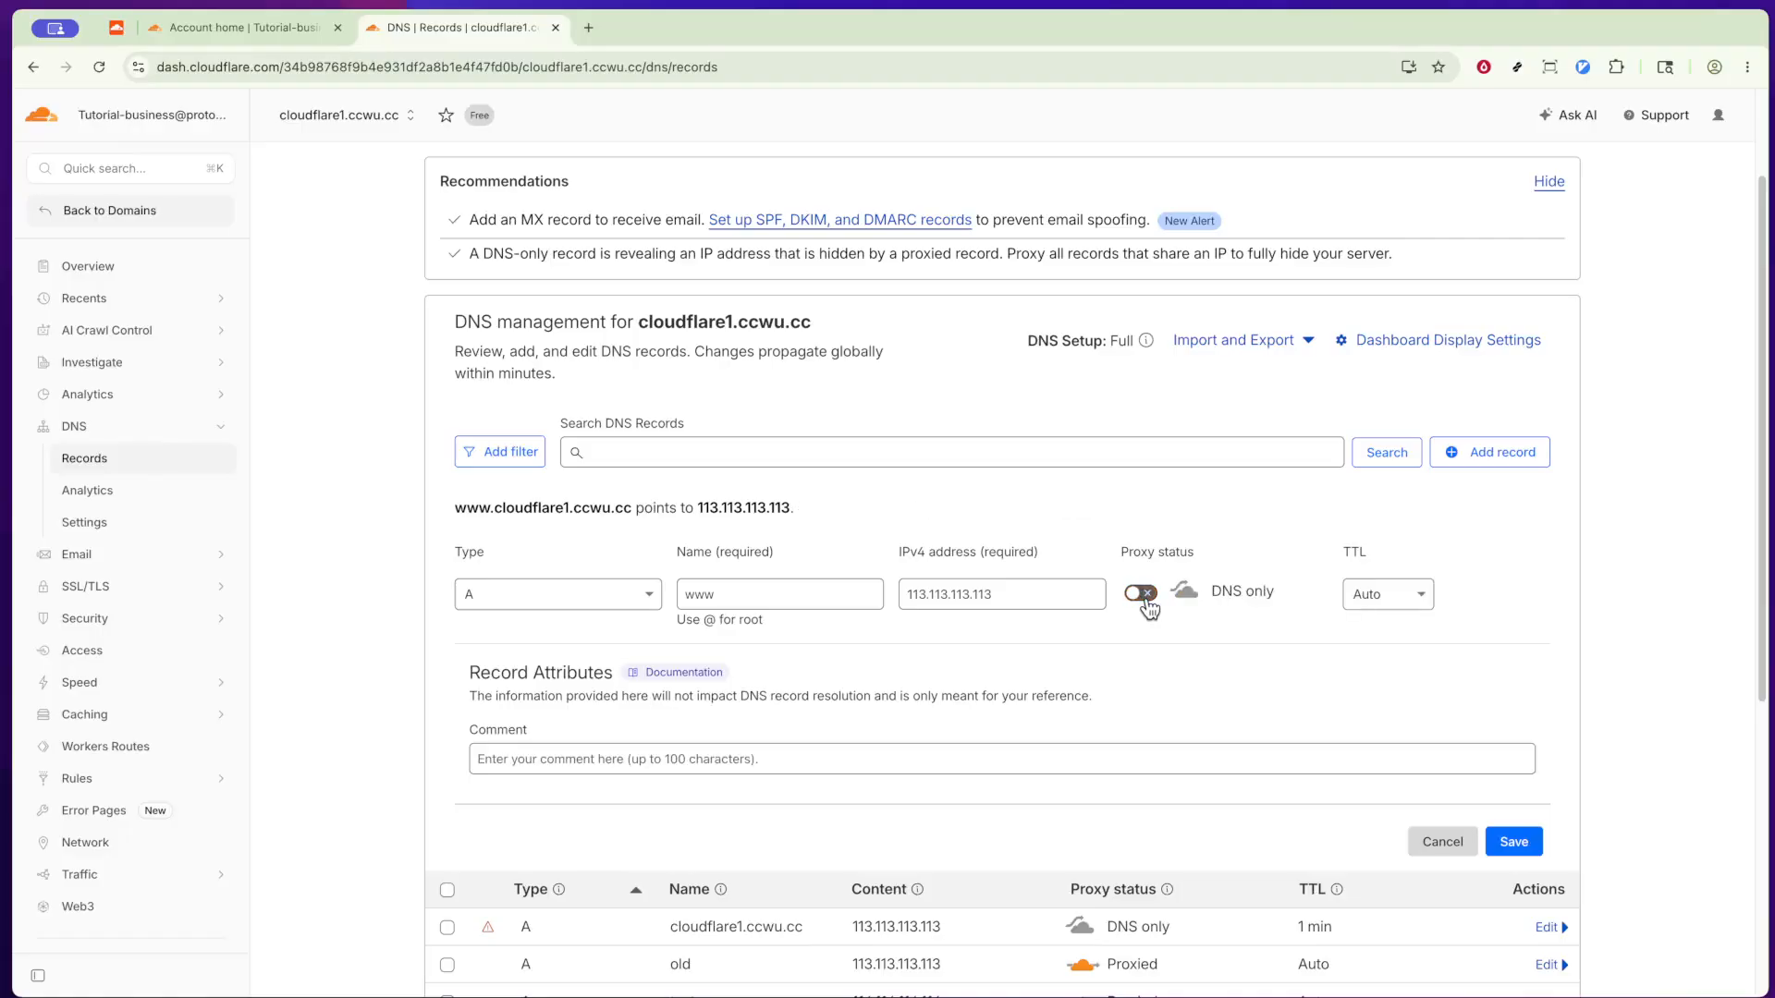
{"action": "left_click", "coordinate": [1143, 594]}
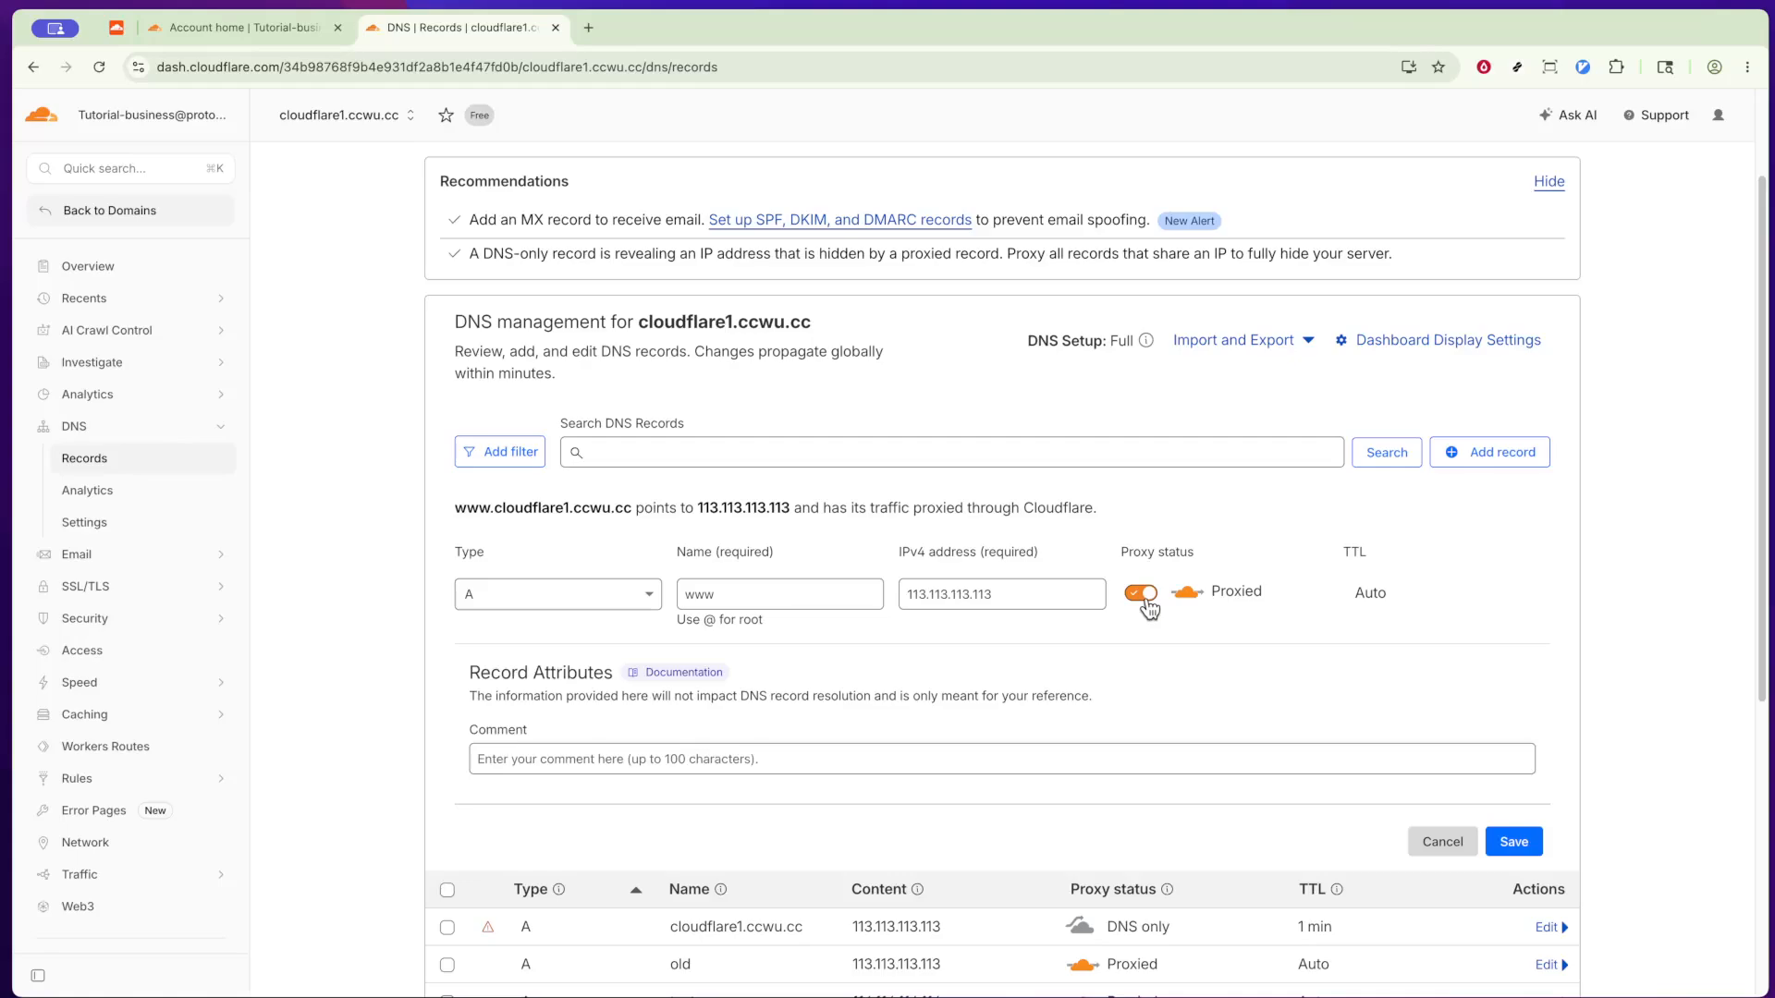
{"action": "left_click", "coordinate": [1143, 594]}
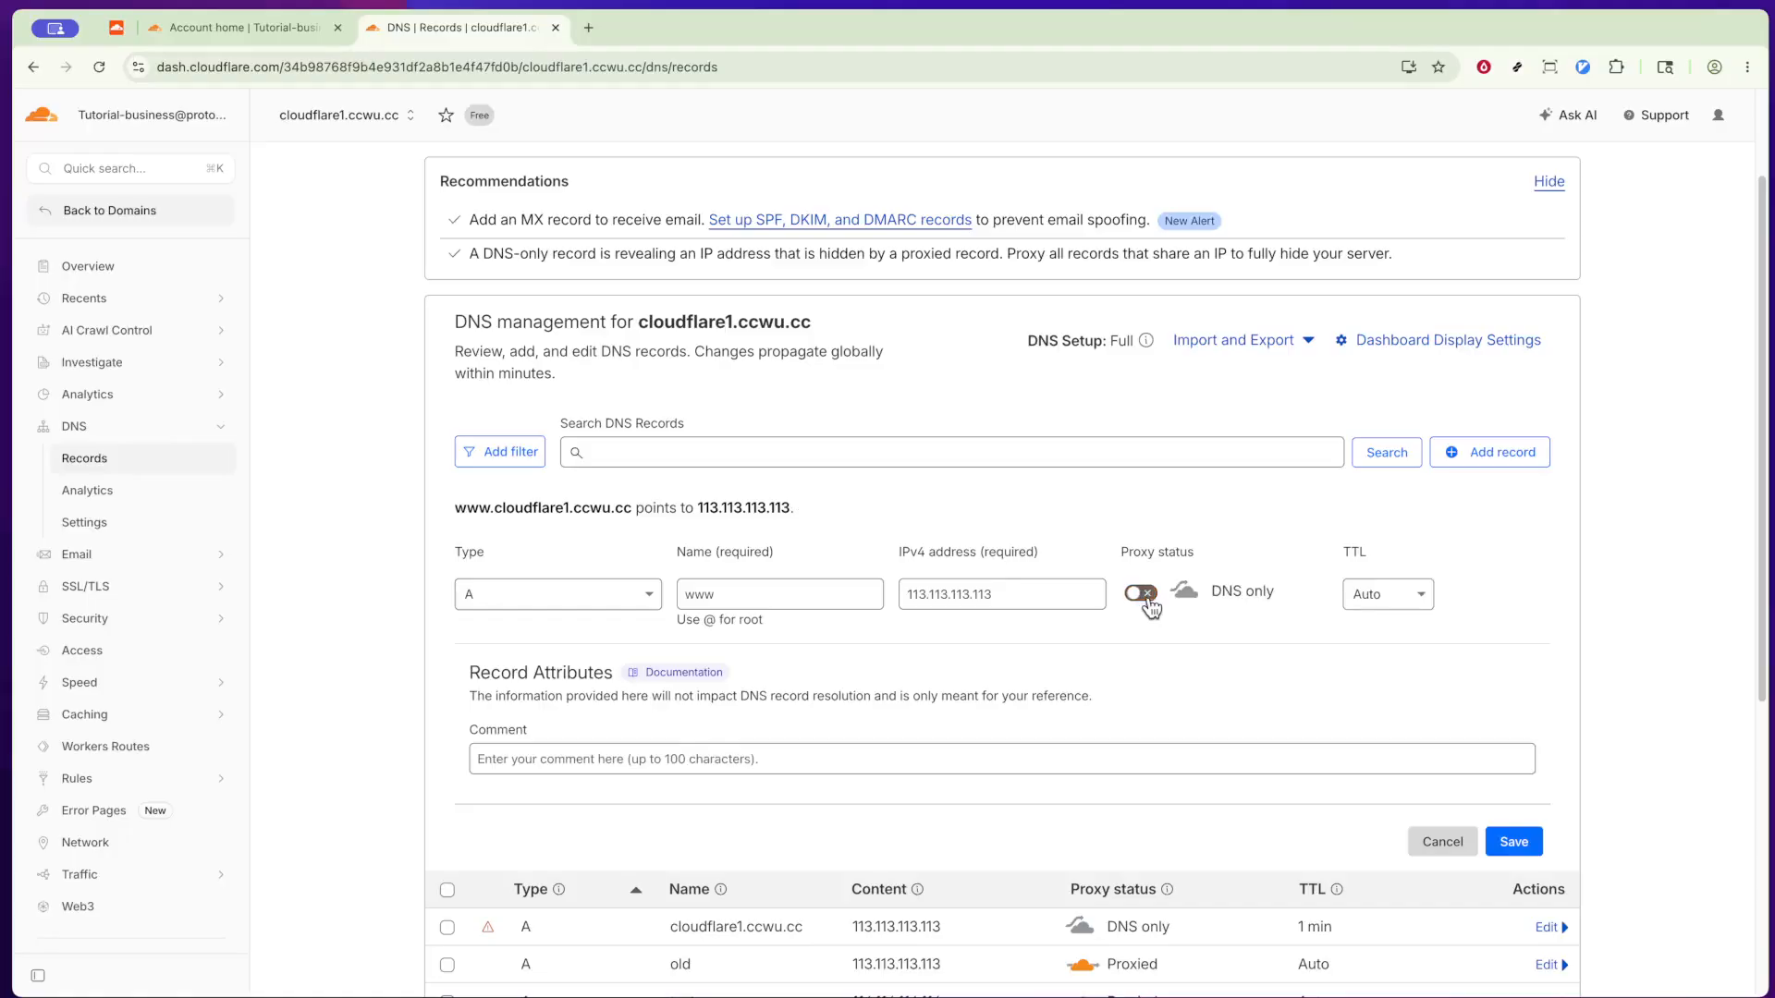
{"action": "left_click_drag", "start_coordinate": [1206, 585], "coordinate": [1284, 596]}
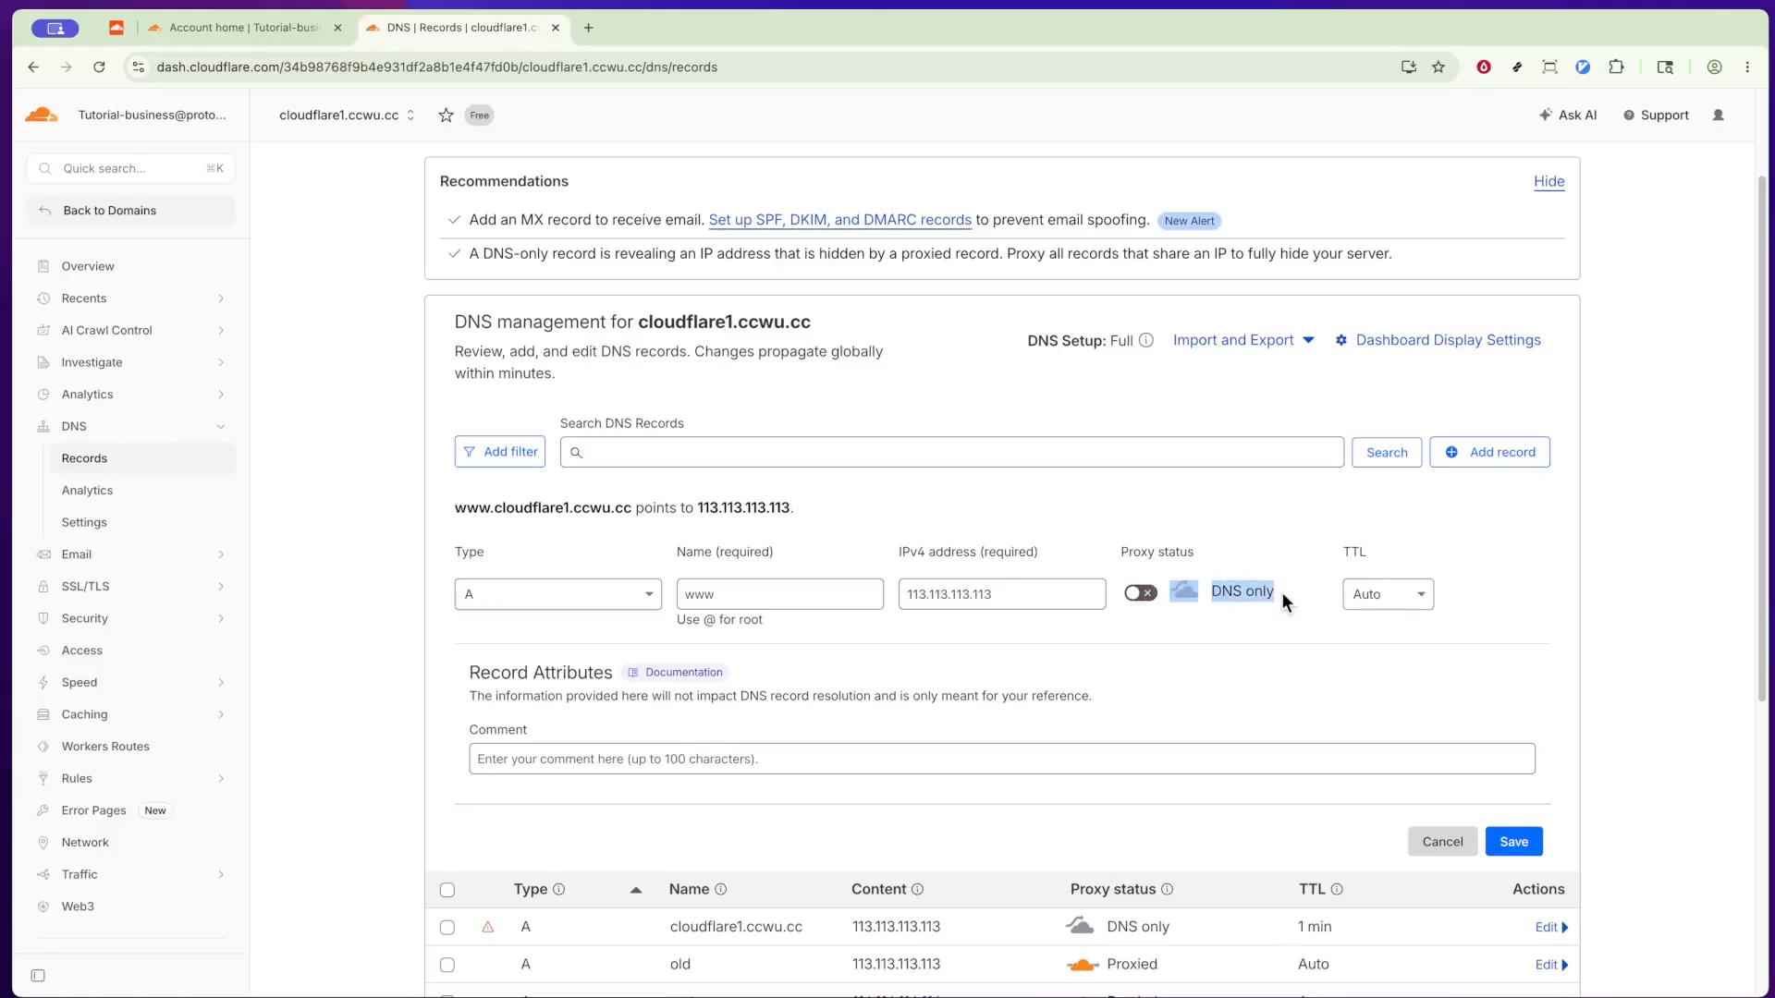
{"action": "left_click", "coordinate": [1146, 599]}
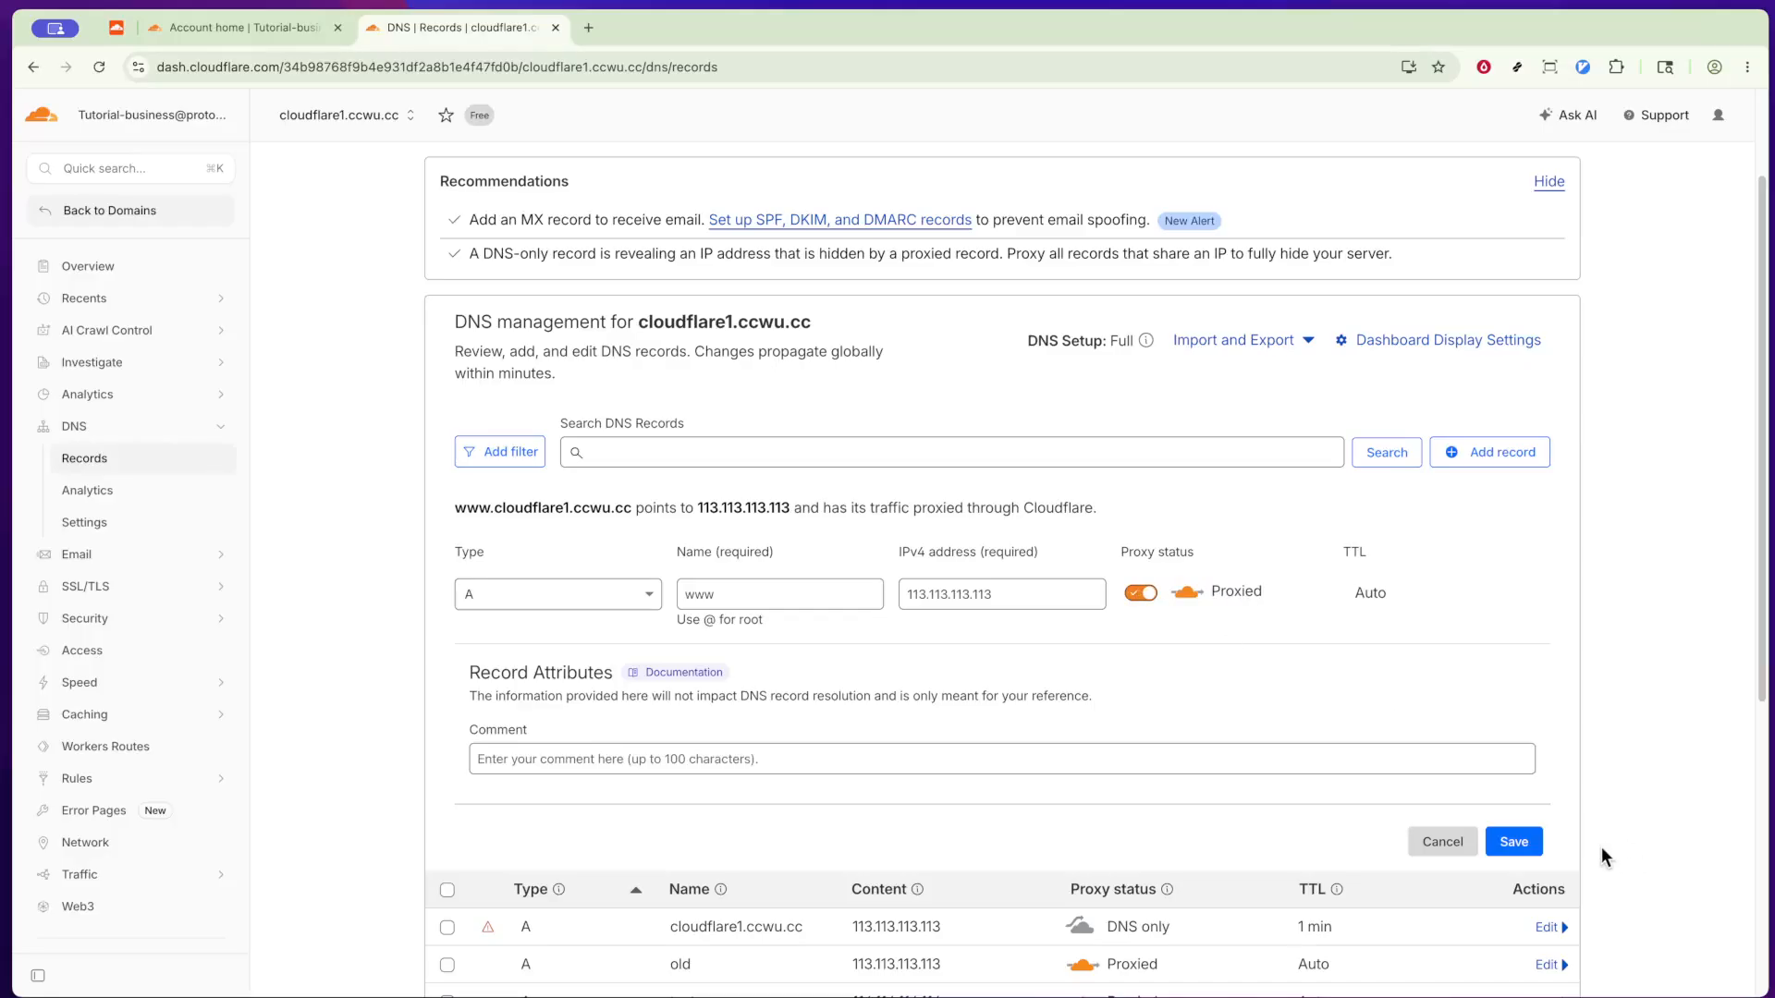
Change the new A record's name to www1 and save the record.
{"action": "scroll", "coordinate": [1562, 839], "scroll_direction": "down", "scroll_amount": 3}
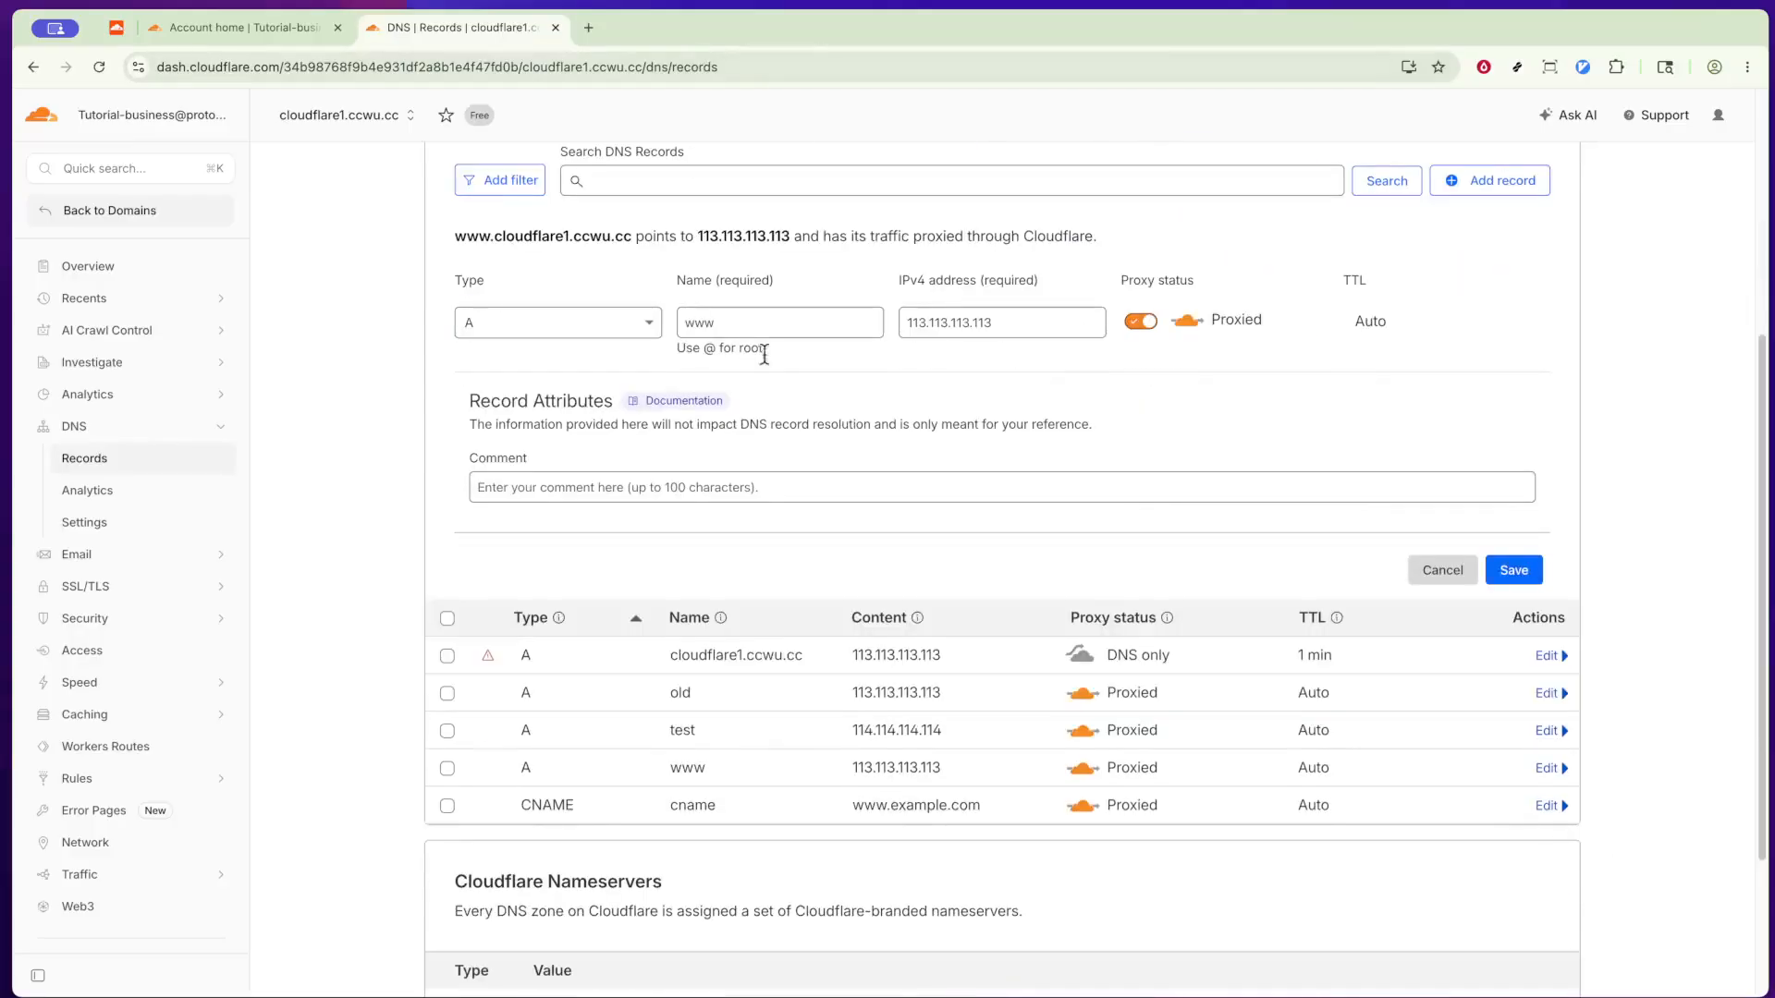
{"action": "left_click", "coordinate": [811, 328]}
{"action": "type", "text": "1"}
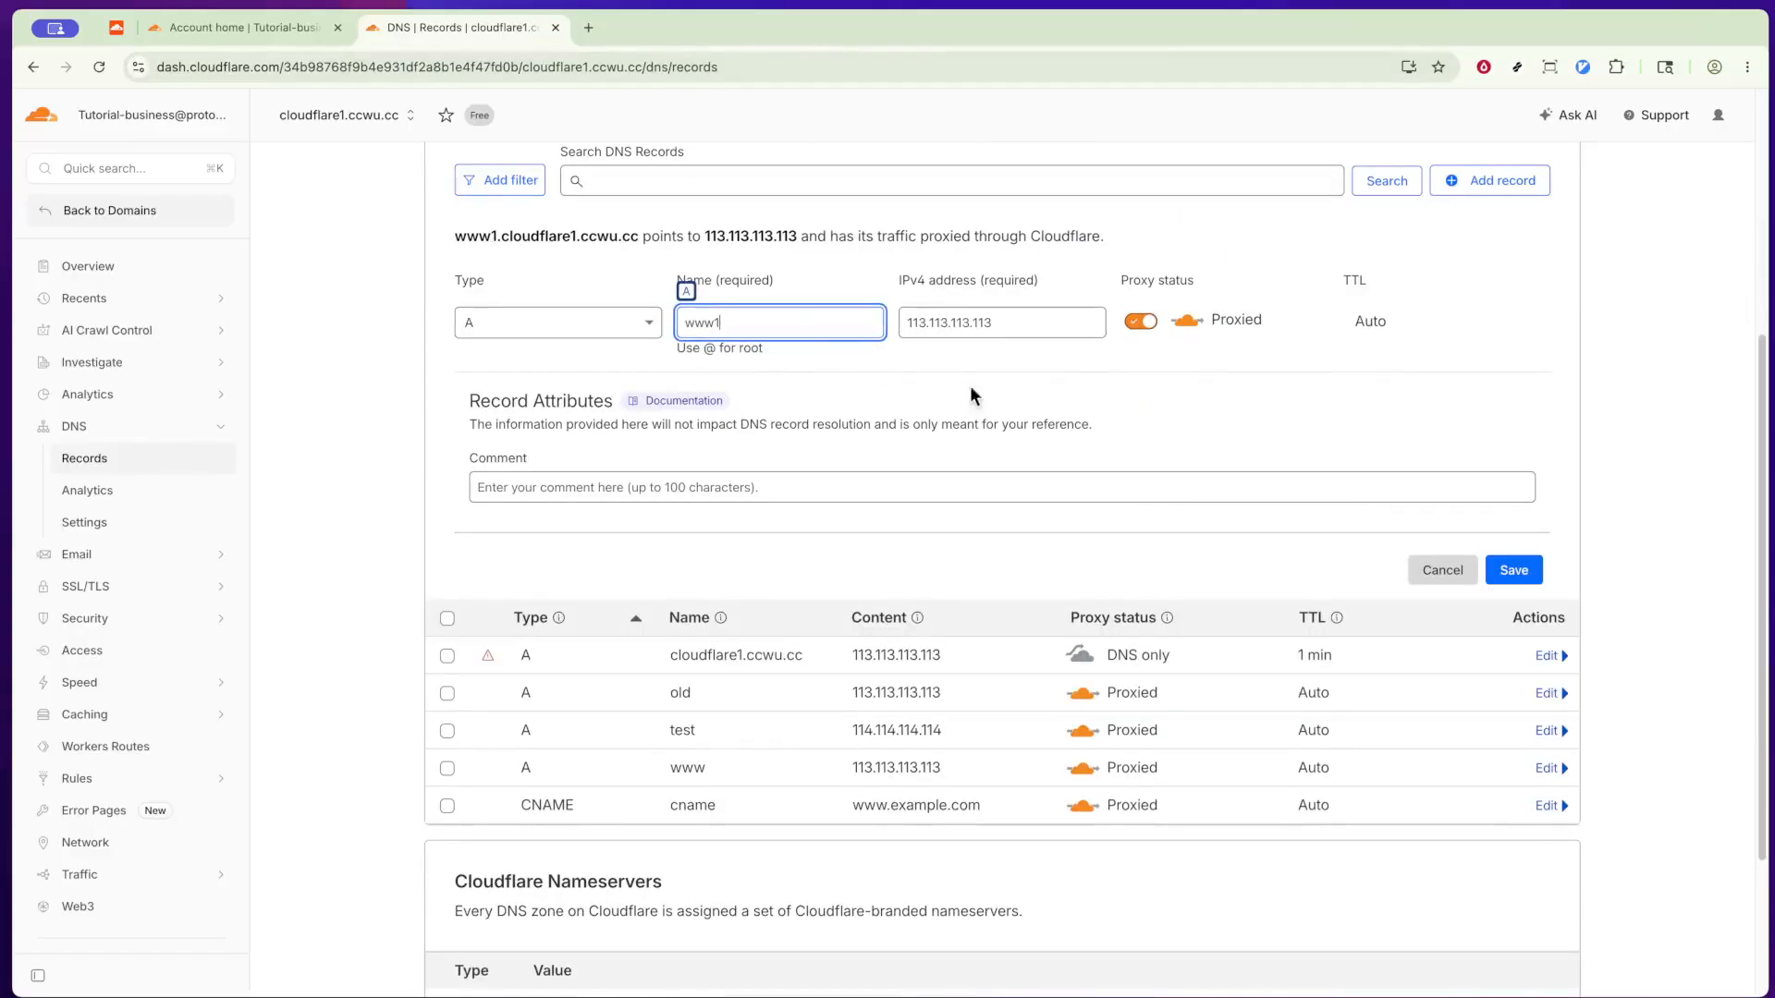
{"action": "left_click", "coordinate": [1516, 571]}
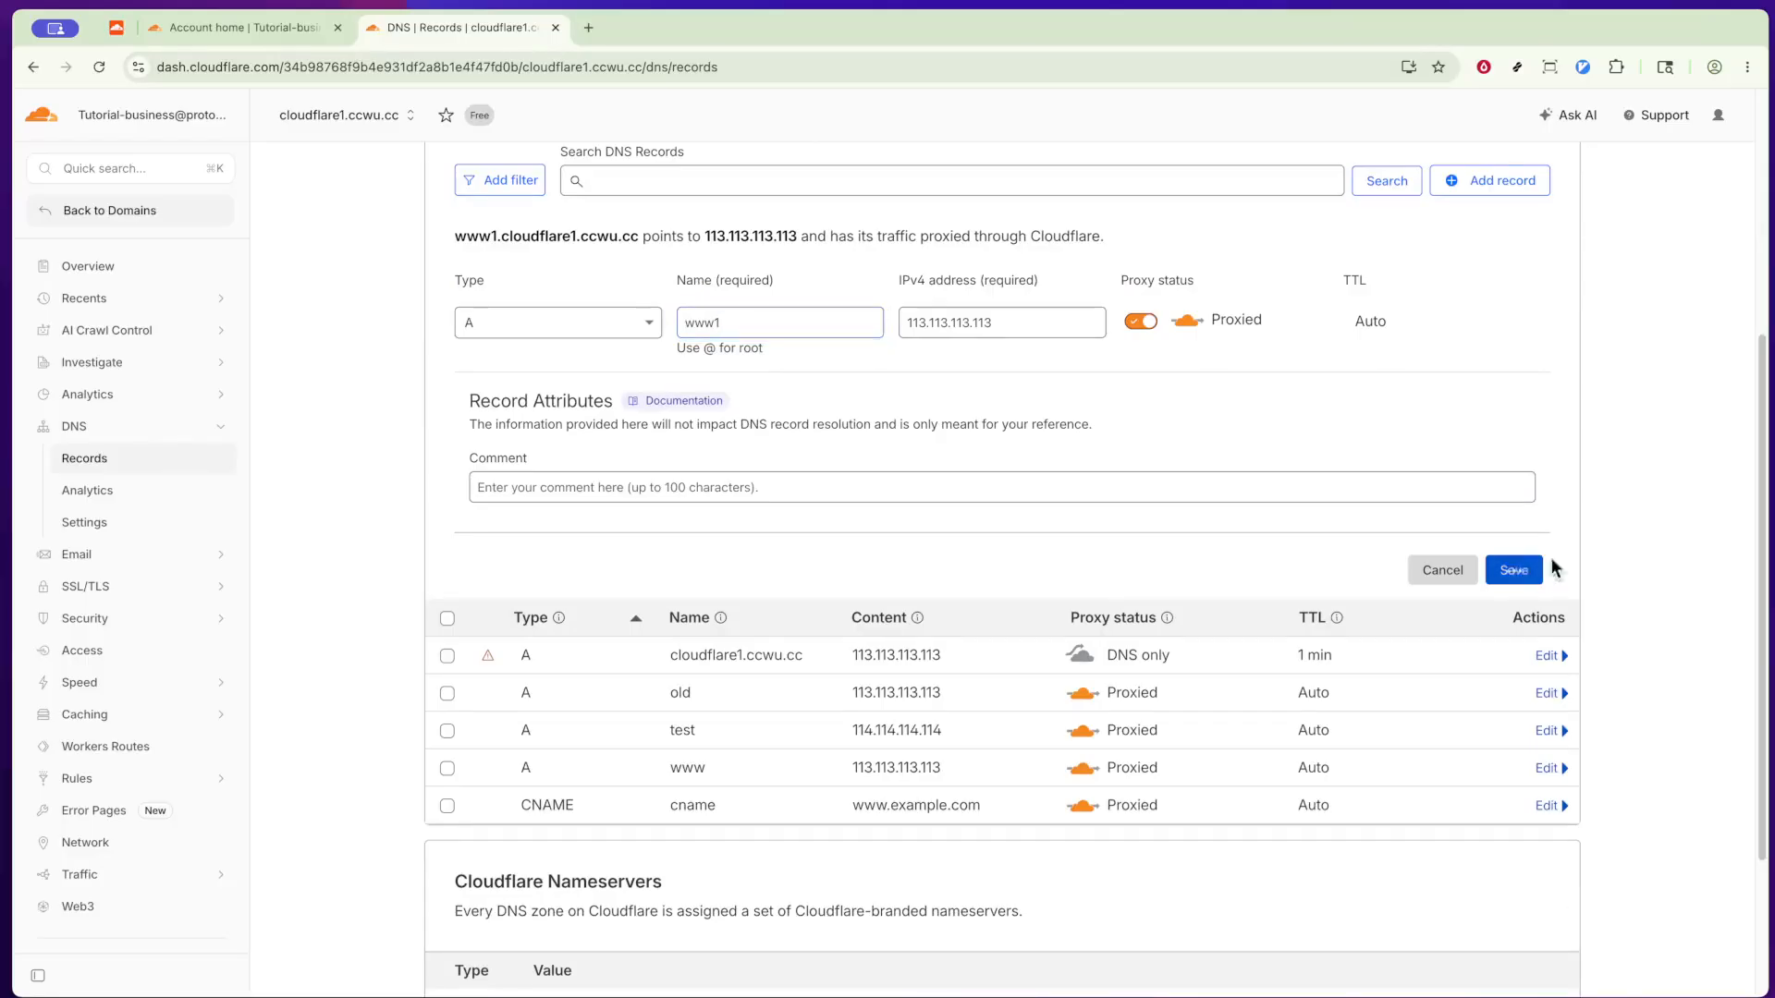